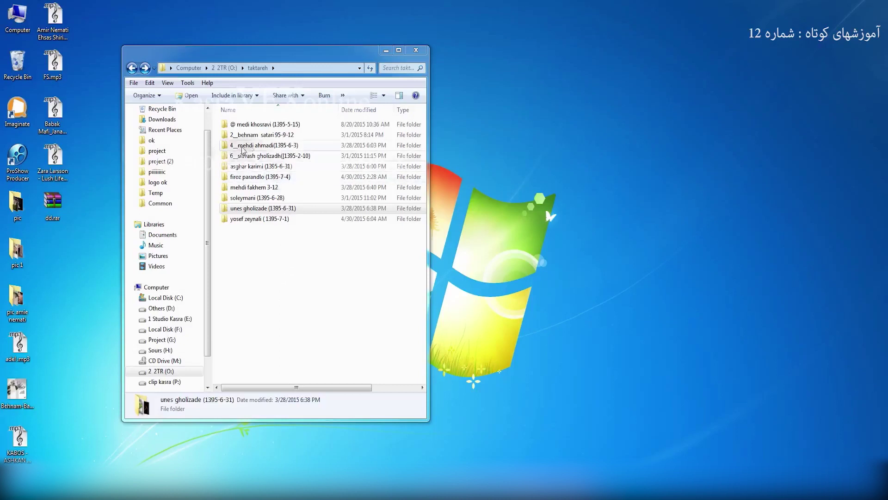
# Step: In the client's 95-9-12 folder, browse the DVD 1 and DVD 2 subfolders of finaalll
pyautogui.click(265, 136)
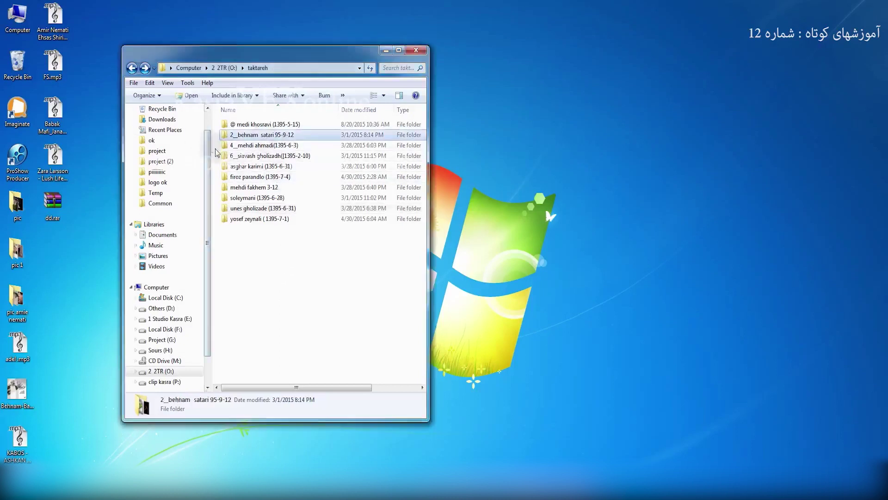
pyautogui.doubleClick(263, 138)
pyautogui.doubleClick(253, 167)
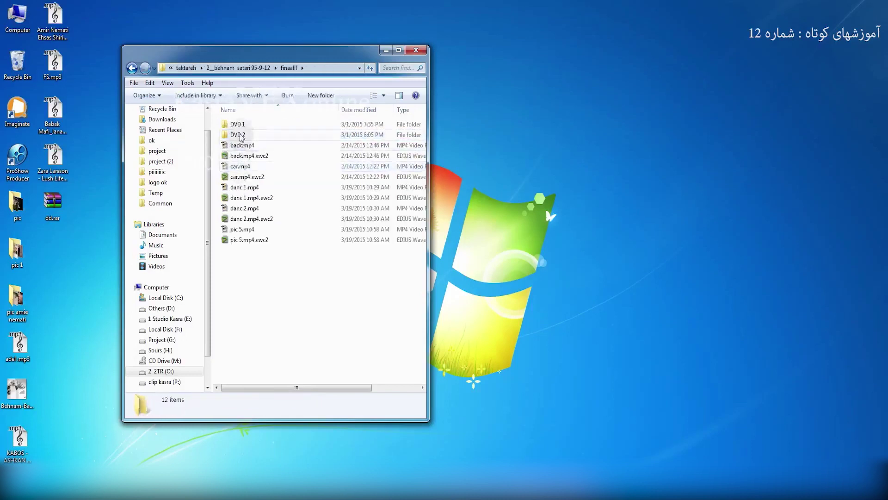
pyautogui.doubleClick(237, 135)
pyautogui.click(132, 68)
pyautogui.doubleClick(230, 135)
pyautogui.click(133, 68)
pyautogui.click(134, 68)
# Step: Recheck finaalll's DVD 1, then back out to taktareh and open the project salon 3 folder
pyautogui.doubleClick(234, 168)
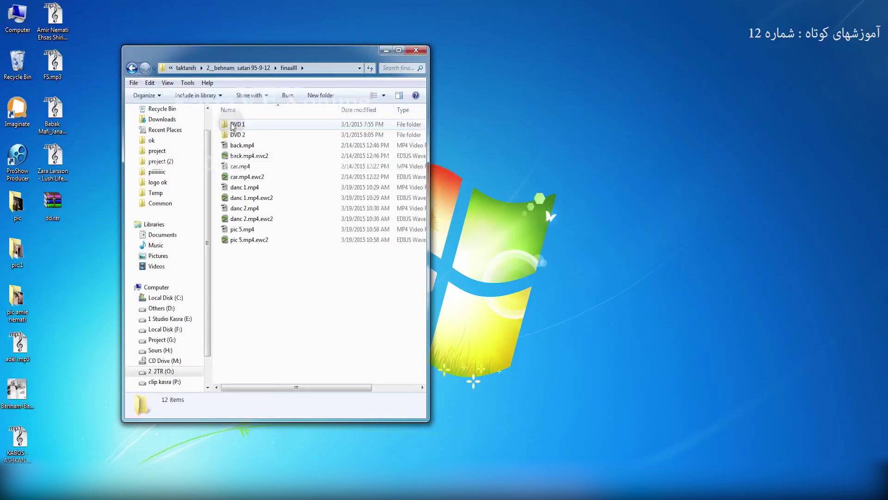
pyautogui.doubleClick(232, 126)
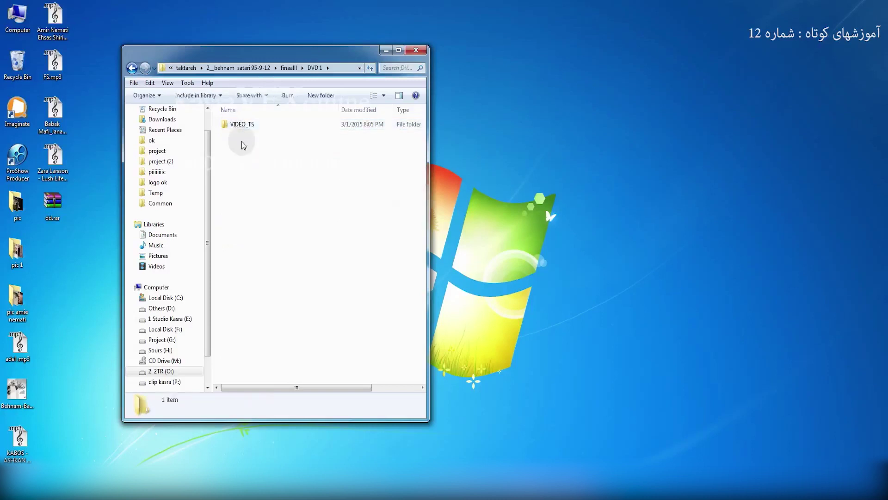
pyautogui.click(132, 69)
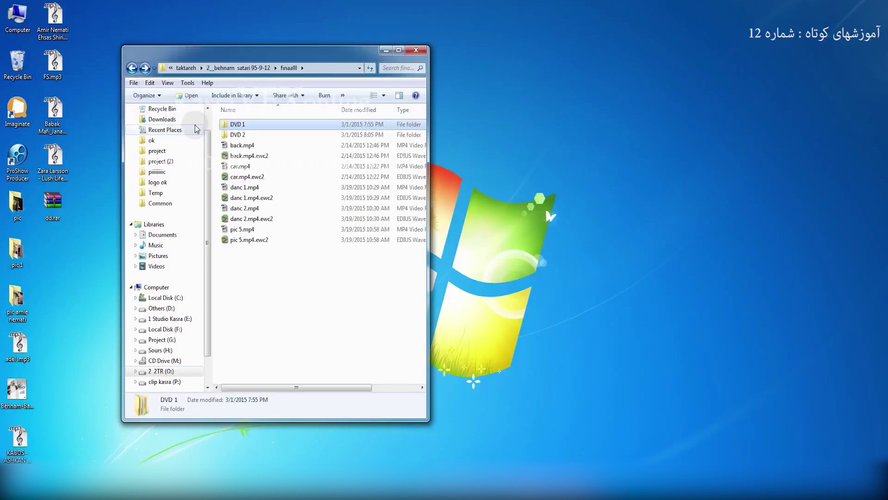
pyautogui.click(132, 68)
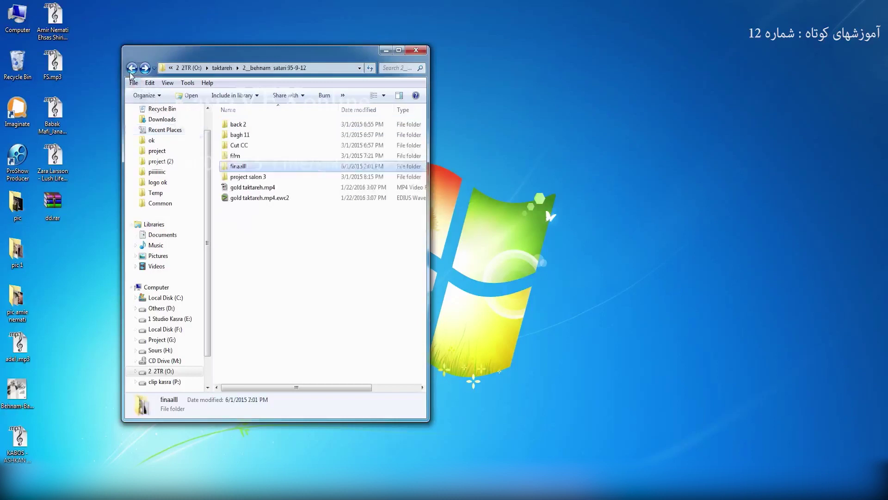
pyautogui.doubleClick(239, 168)
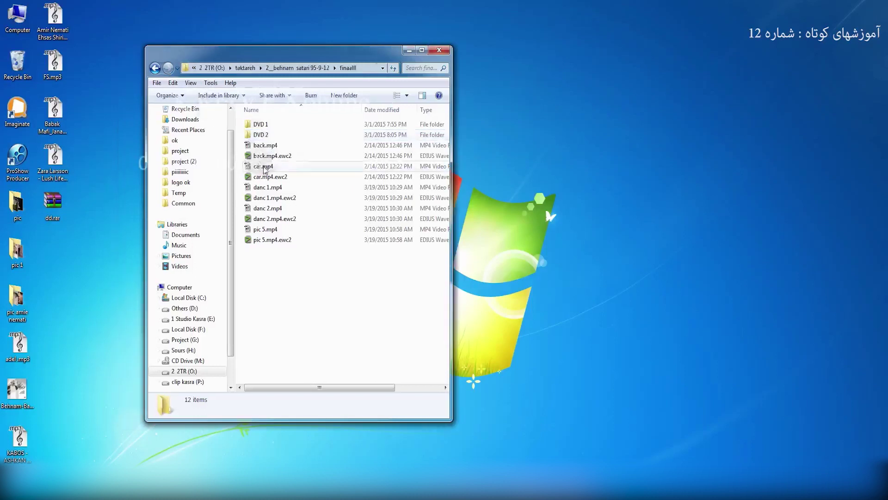
pyautogui.press('BackSpace')
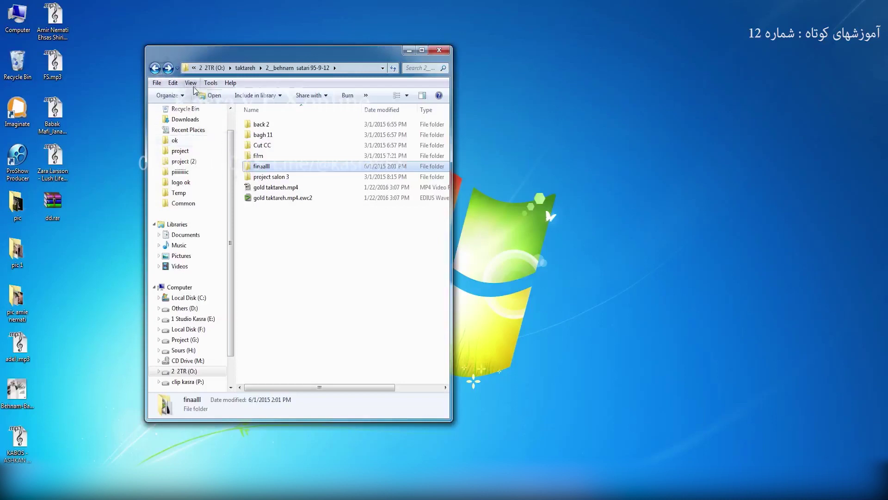
pyautogui.click(155, 68)
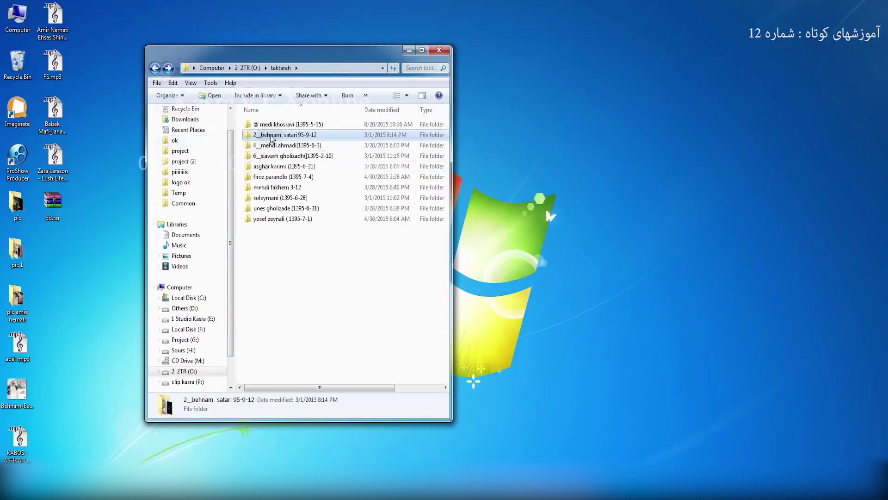
pyautogui.doubleClick(259, 139)
pyautogui.doubleClick(271, 177)
# Step: Launch meno.ezp in EDIUS and dismiss the serial-number and startup prompts
pyautogui.doubleClick(265, 166)
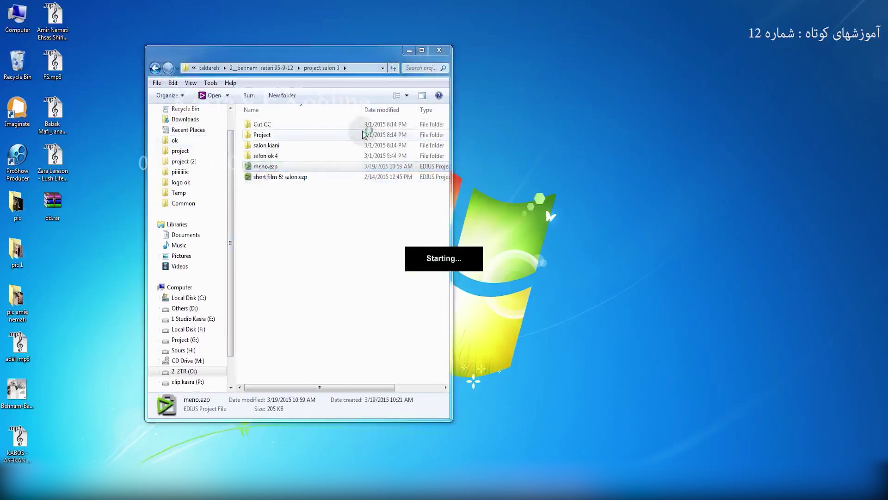
pyautogui.click(440, 284)
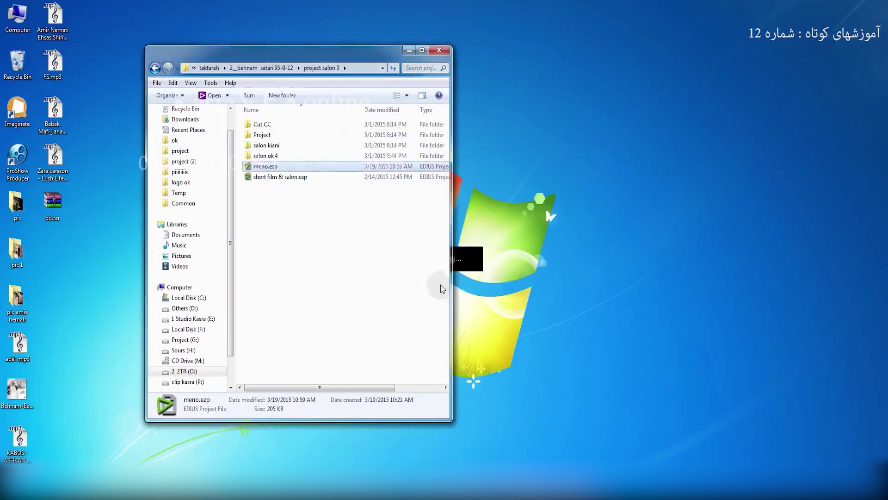
pyautogui.click(486, 294)
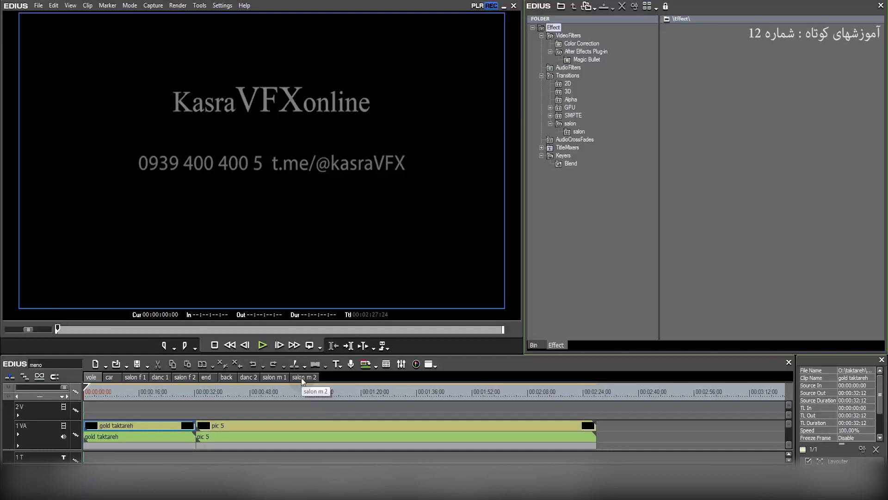
# Step: Review the car, salon f 1, danc 1 and back sequences, ending on vole
pyautogui.click(108, 377)
pyautogui.click(135, 377)
pyautogui.click(164, 379)
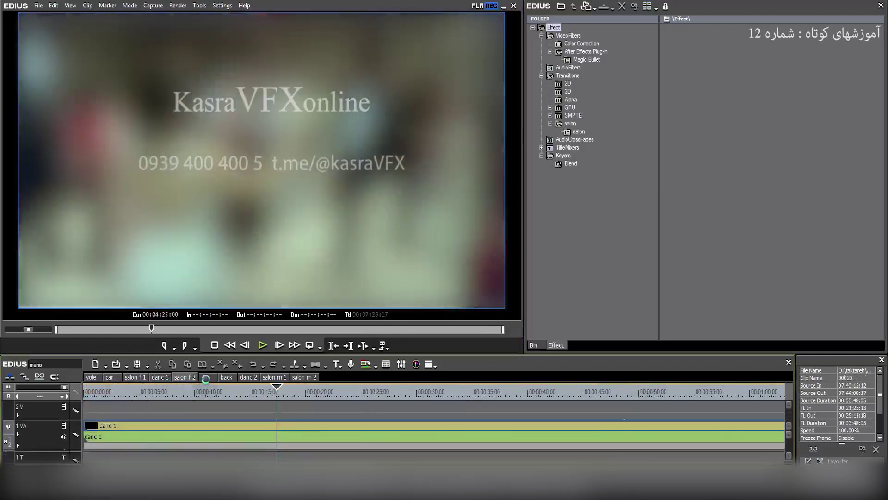
pyautogui.click(226, 377)
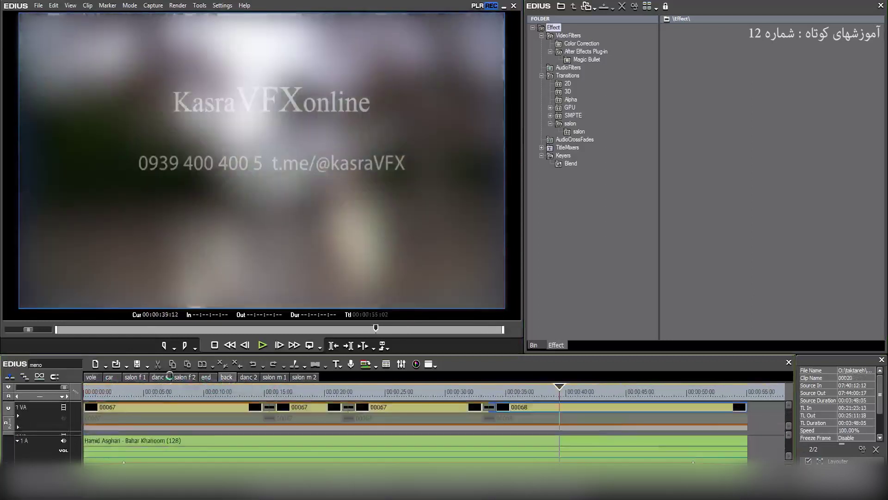
pyautogui.click(91, 377)
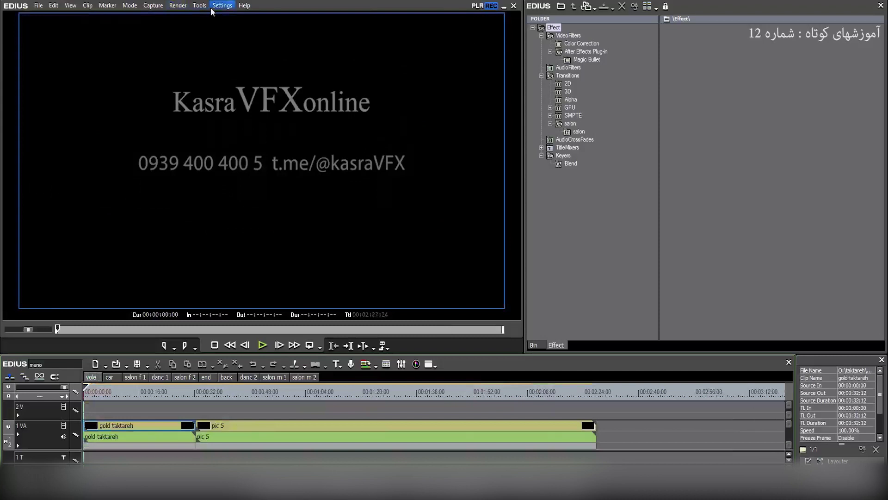
pyautogui.click(212, 10)
# Step: Change the project setting to 1920x1080, Progressive field order, Grass Valley HQ Standard render format
pyautogui.click(243, 50)
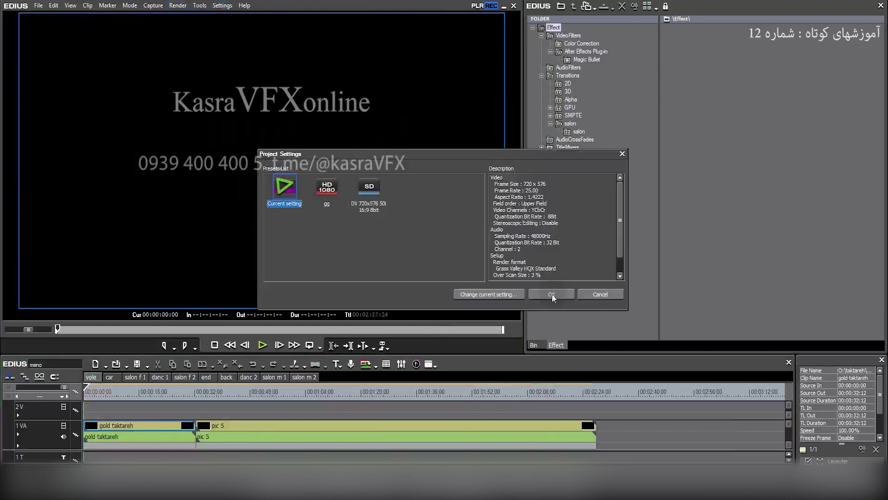
pyautogui.click(473, 298)
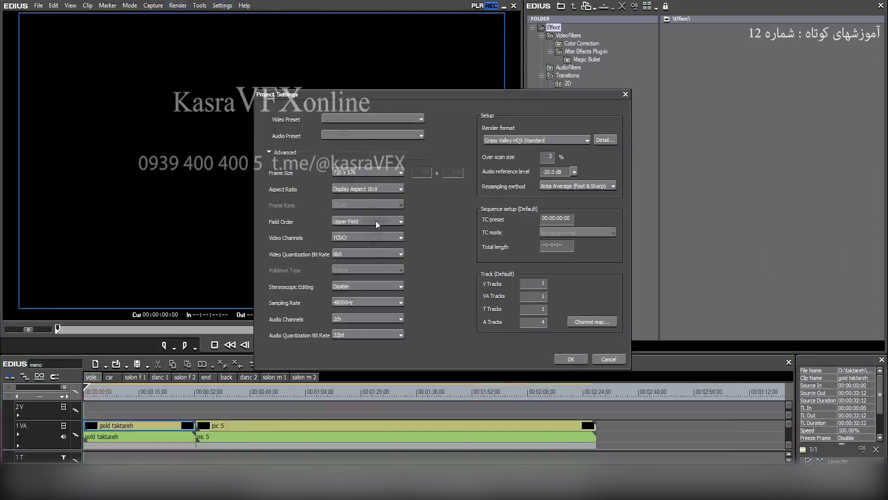
pyautogui.click(370, 172)
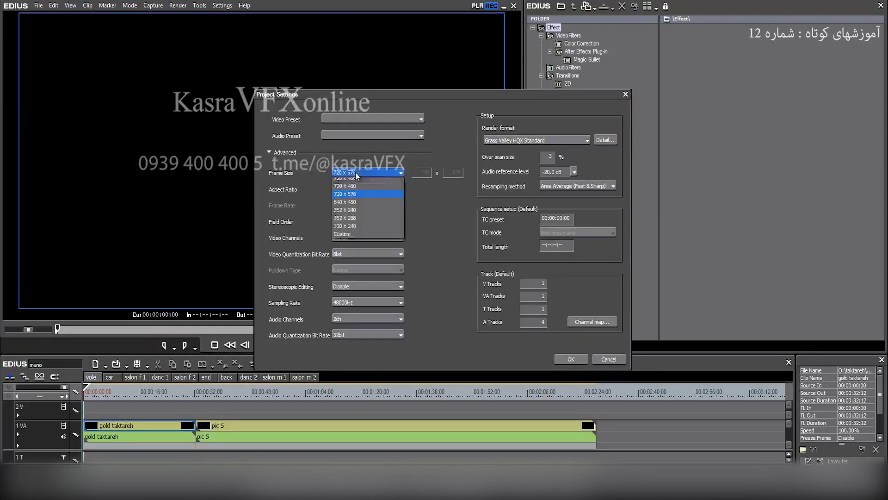
pyautogui.click(359, 205)
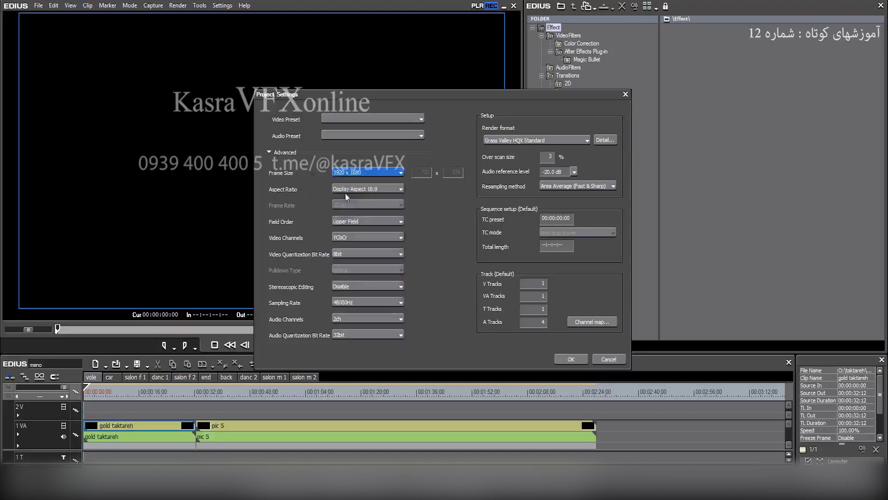
pyautogui.click(357, 221)
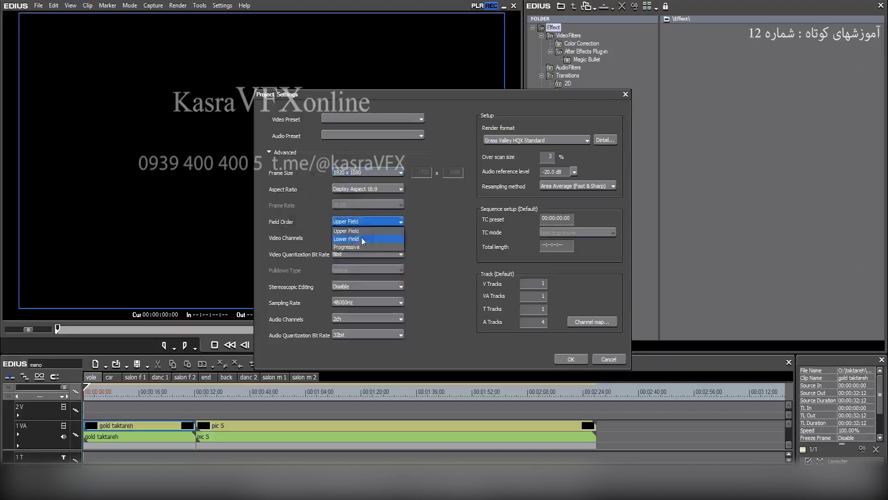
pyautogui.click(354, 247)
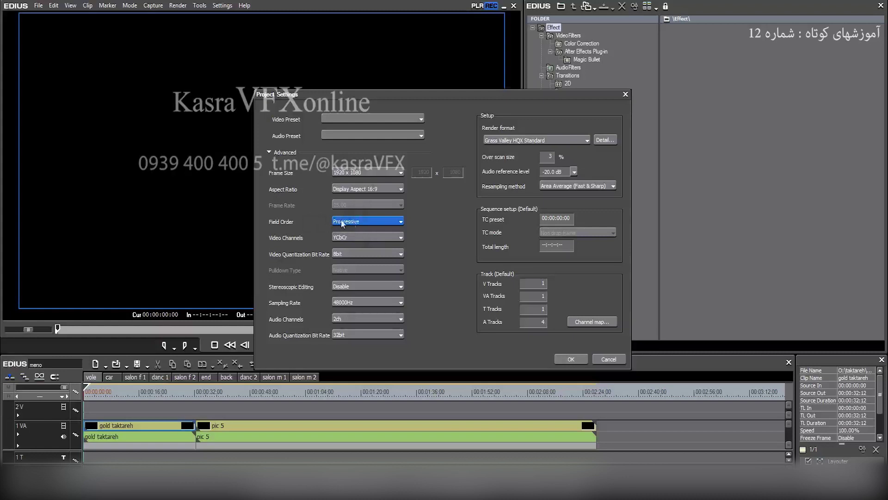
pyautogui.click(516, 141)
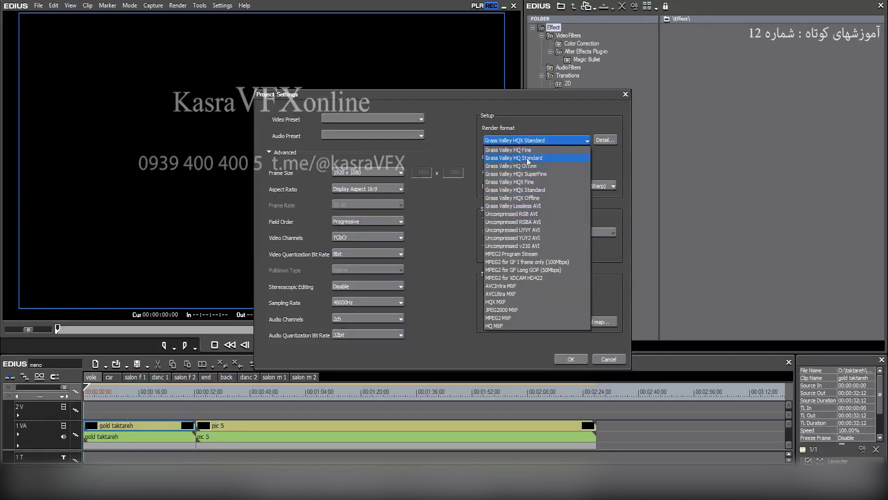
pyautogui.click(537, 160)
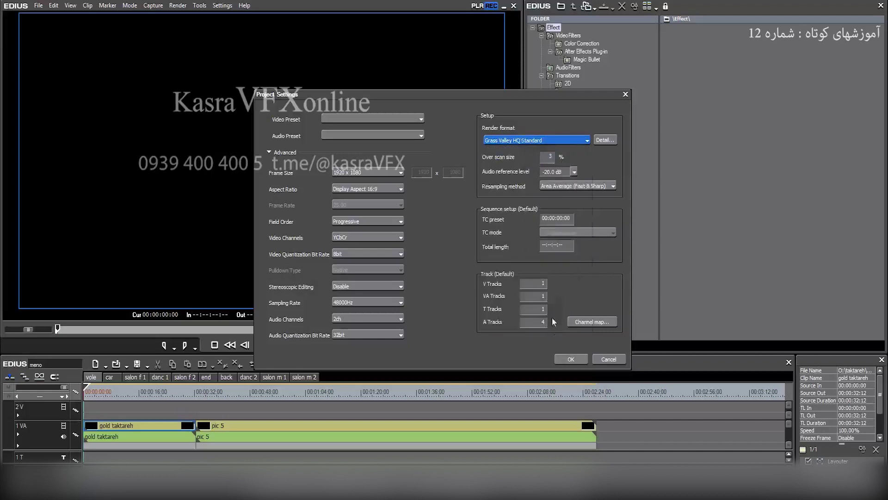
pyautogui.click(571, 359)
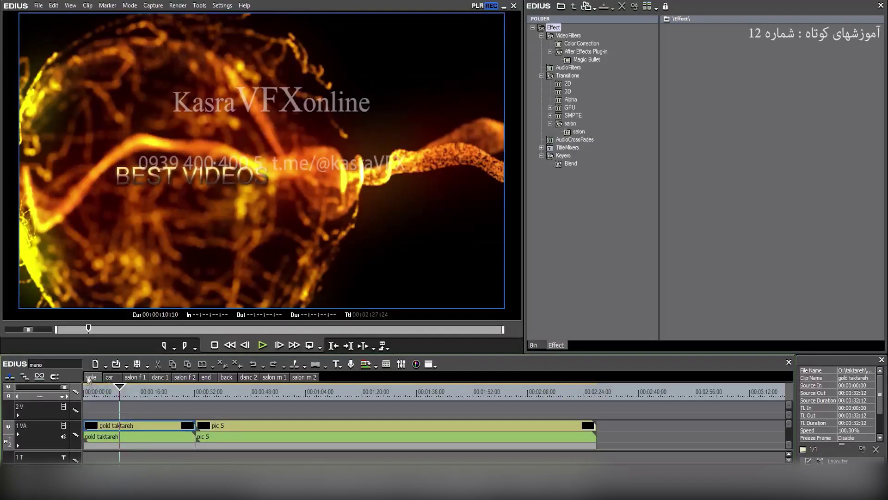
# Step: Open Print to File with F11 and select the H.264/AVC exporter
pyautogui.click(706, 292)
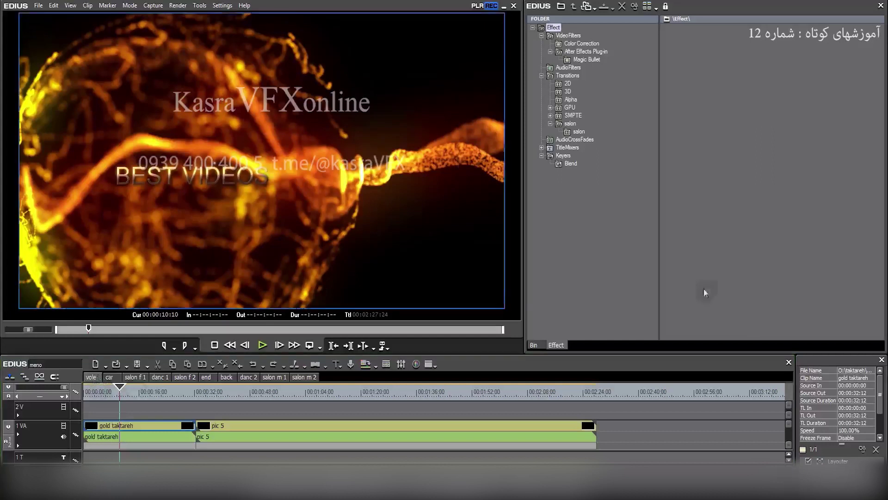
pyautogui.press('F11')
pyautogui.scroll(-3, 504, 223)
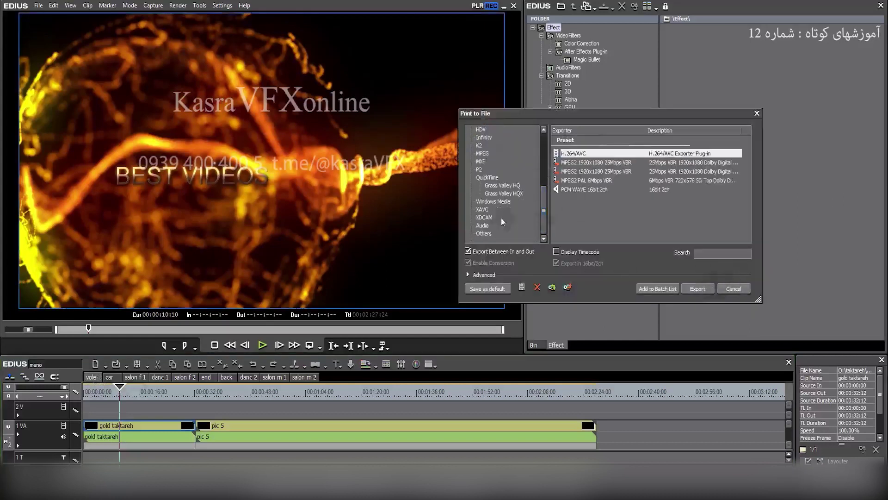
pyautogui.scroll(1, 481, 147)
pyautogui.click(486, 147)
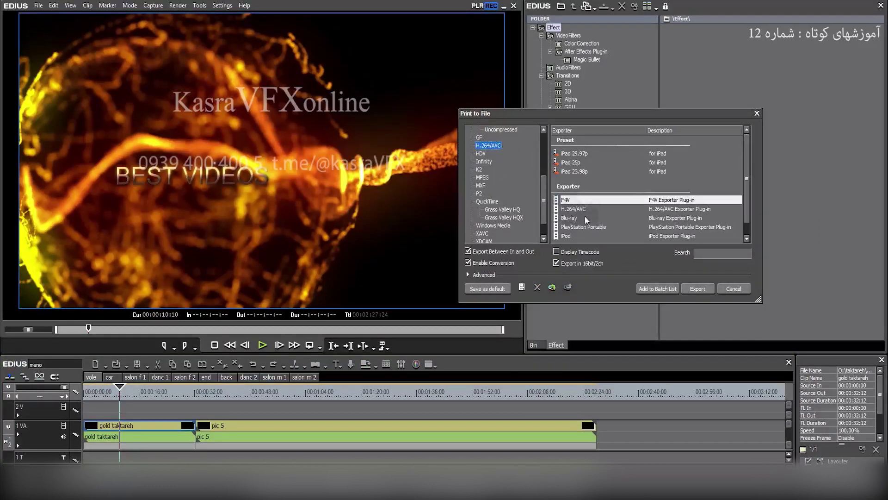
pyautogui.click(572, 211)
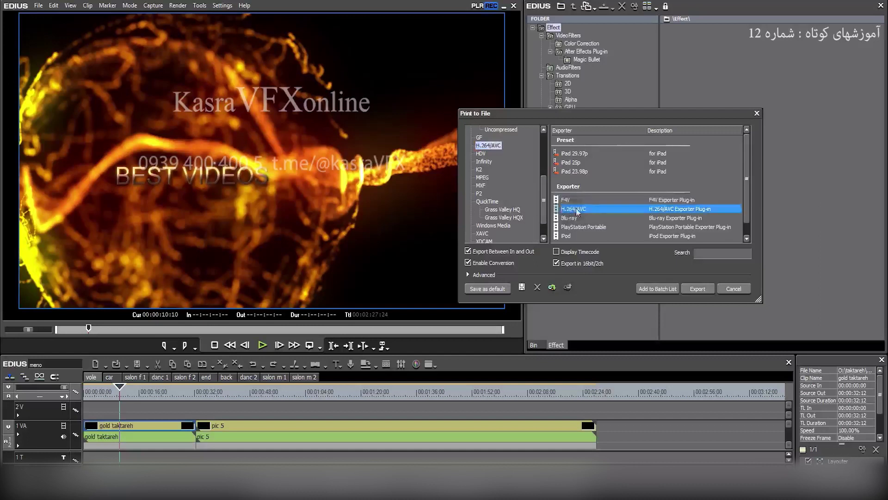
pyautogui.click(477, 265)
pyautogui.click(477, 265)
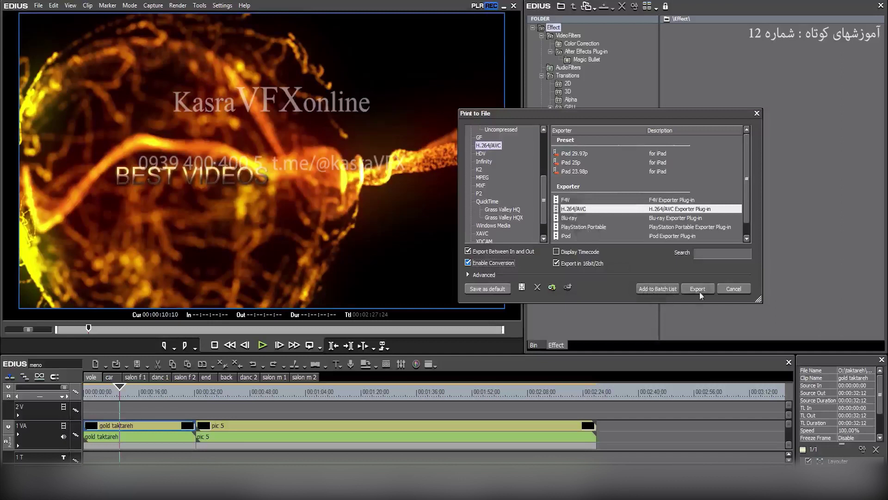
# Step: Add vole to the batch list as the MP4 file '1 vole' in the FULL HD folder
pyautogui.click(653, 289)
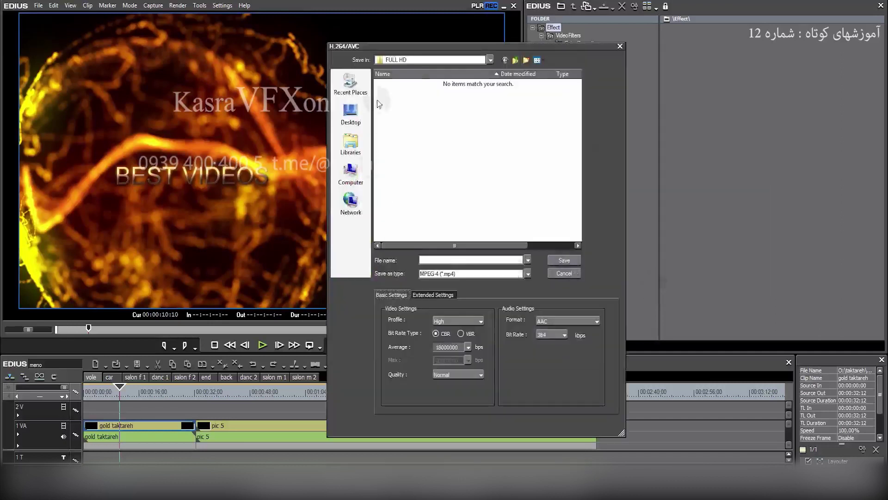
pyautogui.click(518, 61)
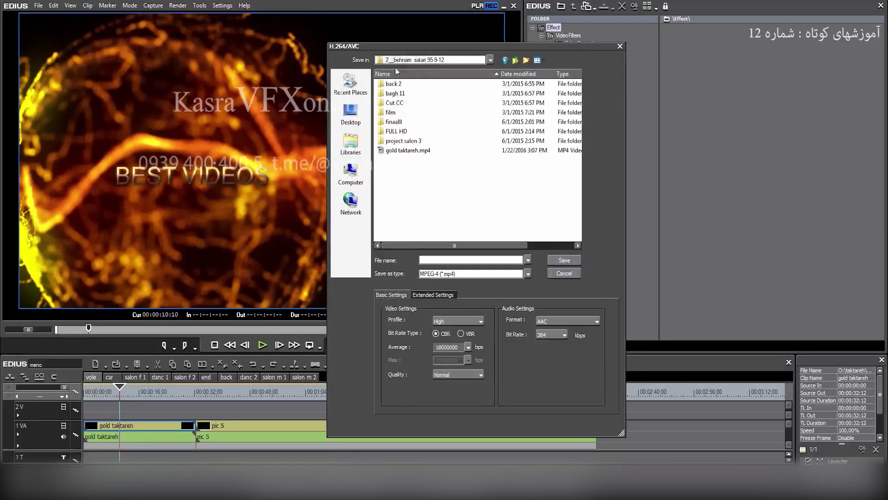
pyautogui.doubleClick(382, 133)
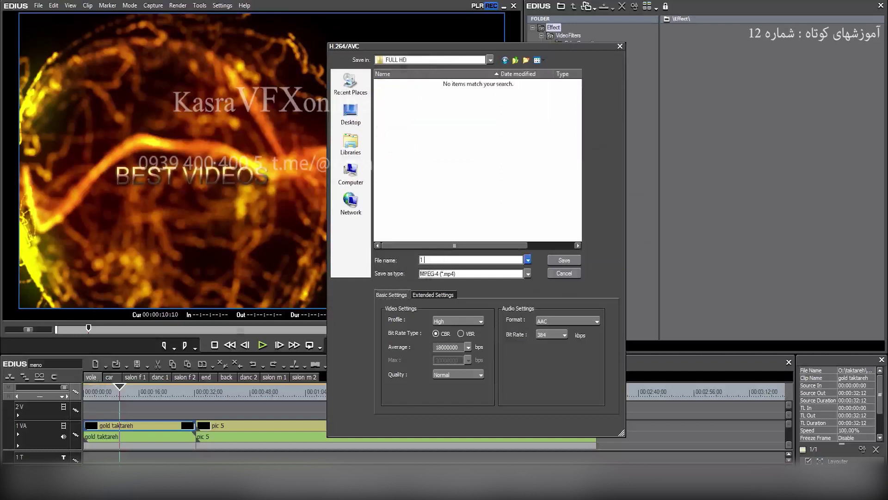
pyautogui.write('1 vole')
pyautogui.click(564, 261)
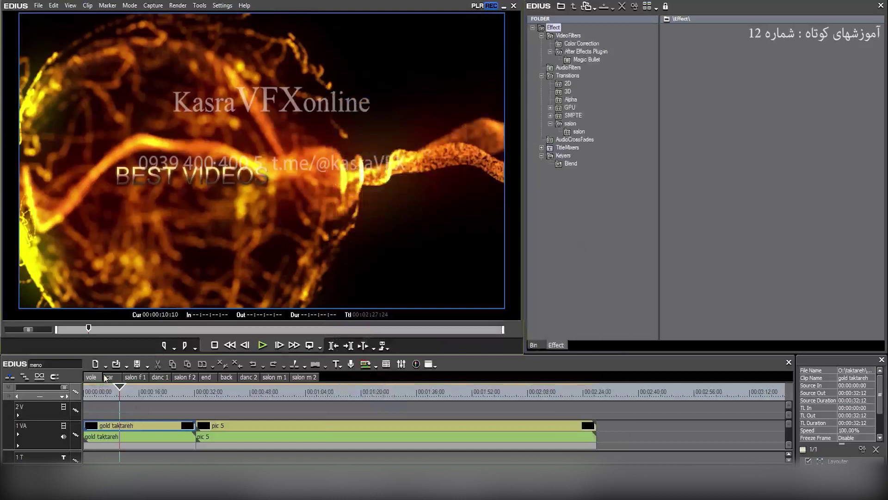
pyautogui.click(110, 377)
# Step: Queue the car sequence for H.264 export under the file name '2 car'
pyautogui.press('F11')
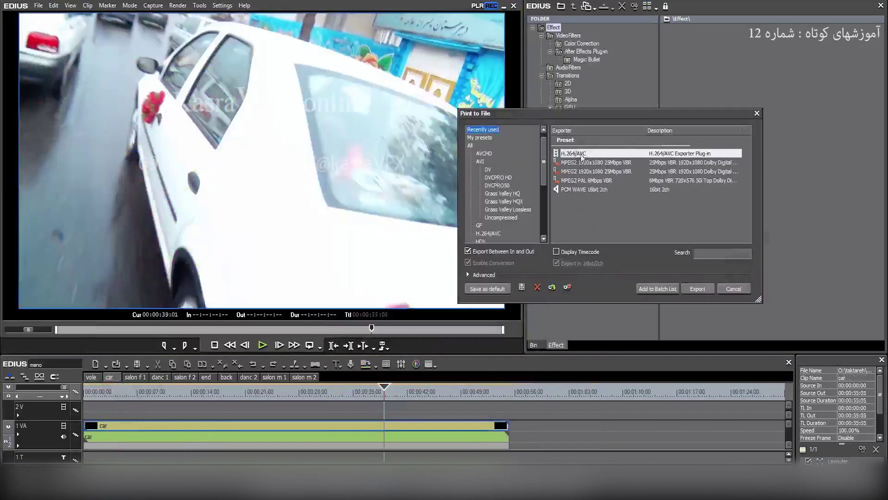
pyautogui.click(657, 288)
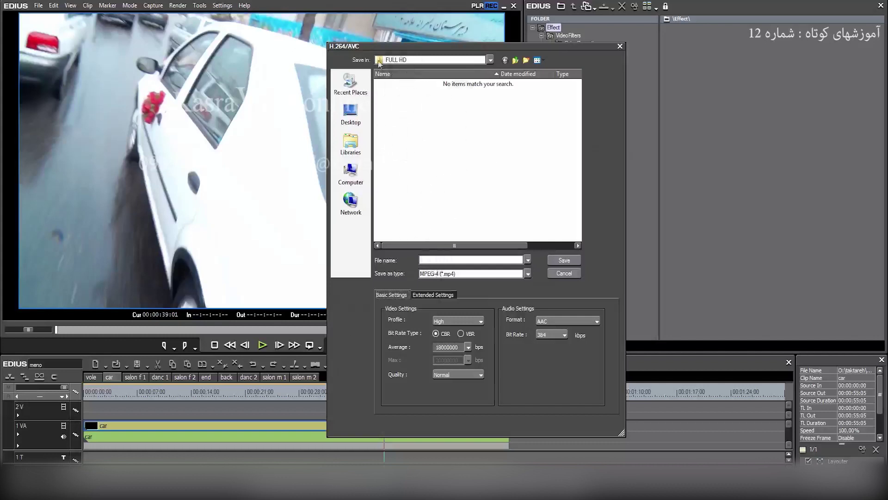
pyautogui.click(433, 259)
pyautogui.write('2 ca')
pyautogui.press('Return')
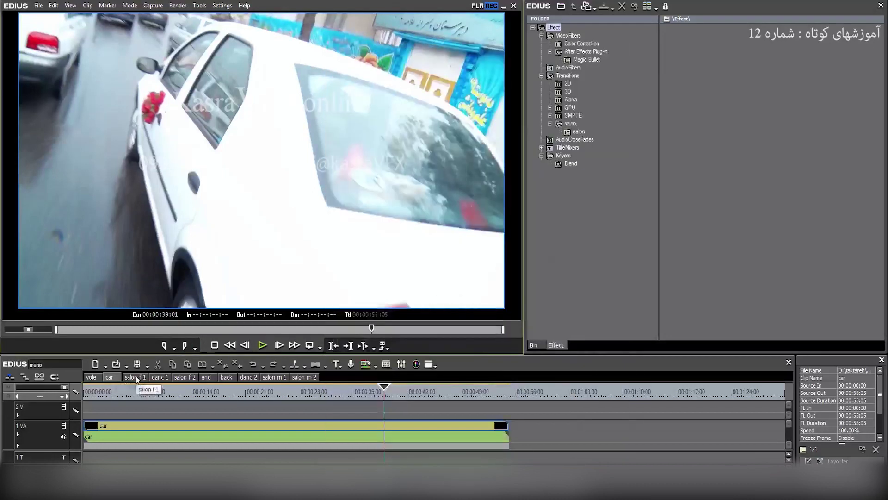
# Step: Queue salon f 1, then queue danc 1 under the file name '4 da 1'
pyautogui.click(136, 379)
pyautogui.press('F11')
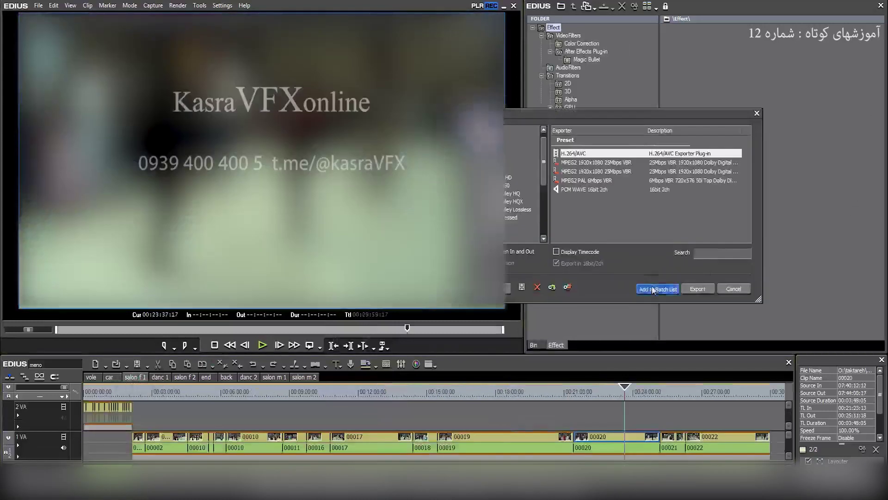
pyautogui.click(653, 290)
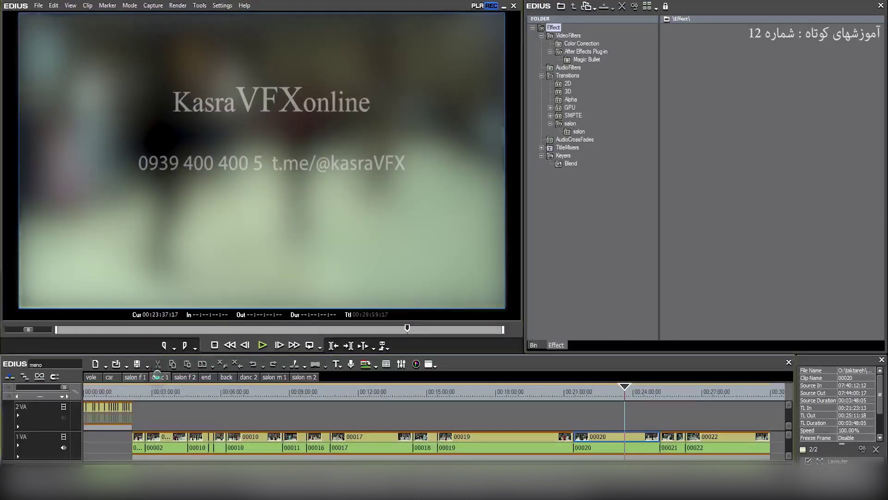
pyautogui.click(158, 377)
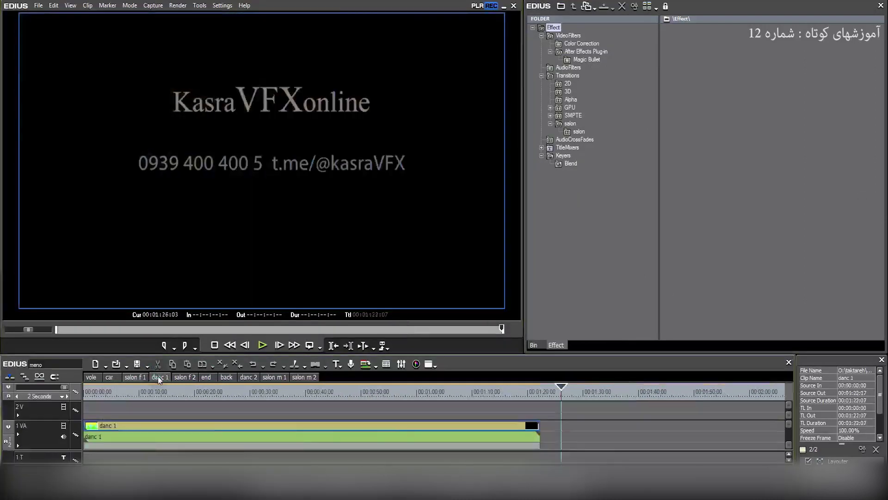
pyautogui.press('F11')
pyautogui.click(657, 289)
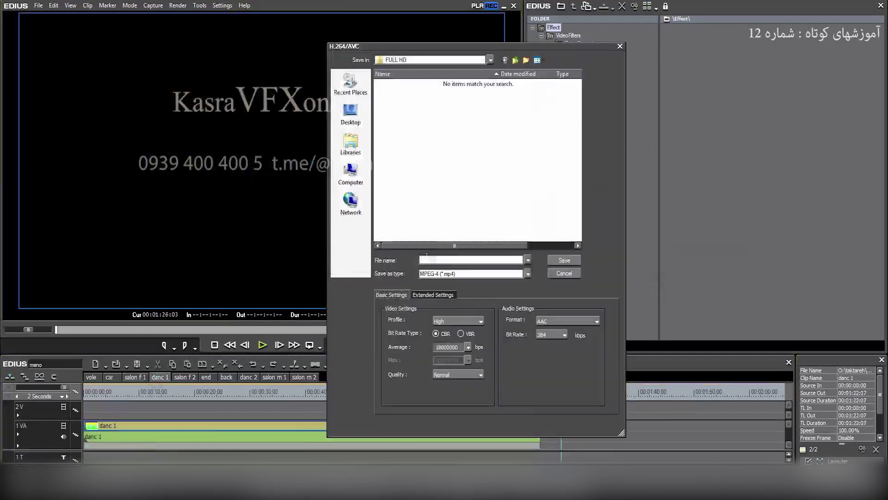
pyautogui.write('4 da')
pyautogui.write(' 1')
pyautogui.click(550, 259)
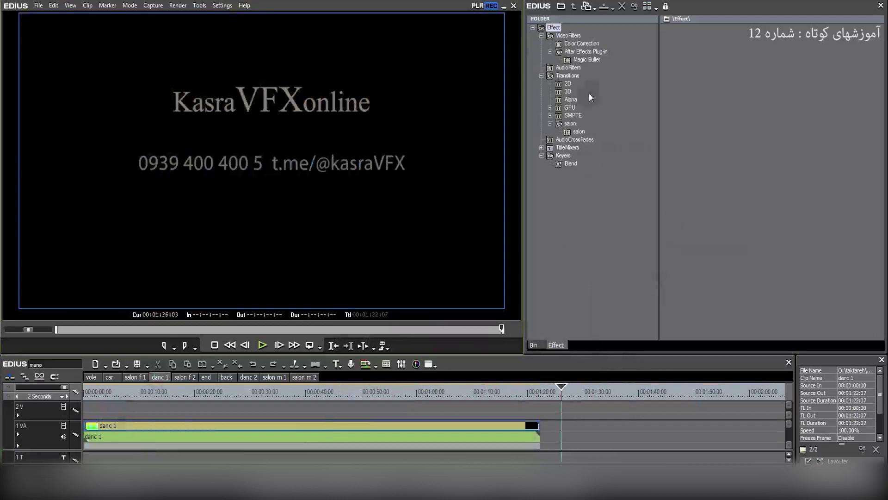
# Step: Open File > Export > Batch Export, widen the list to review queued entries, then close it
pyautogui.click(39, 6)
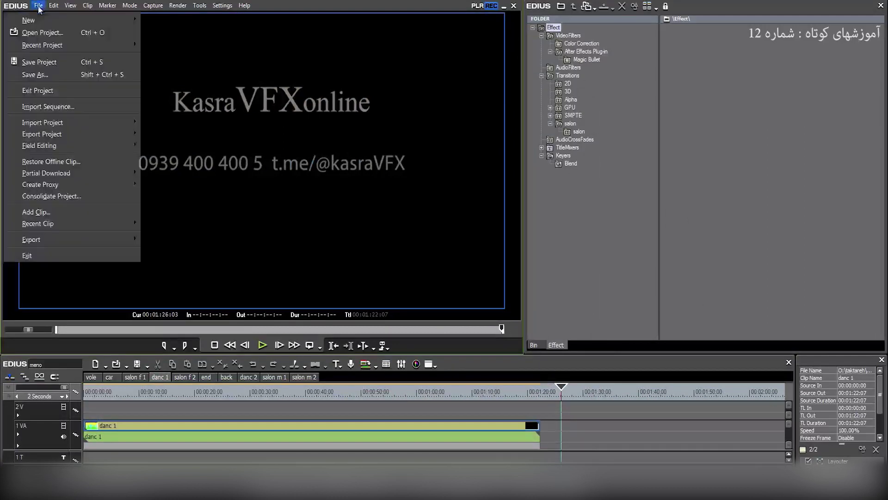
pyautogui.moveTo(71, 240)
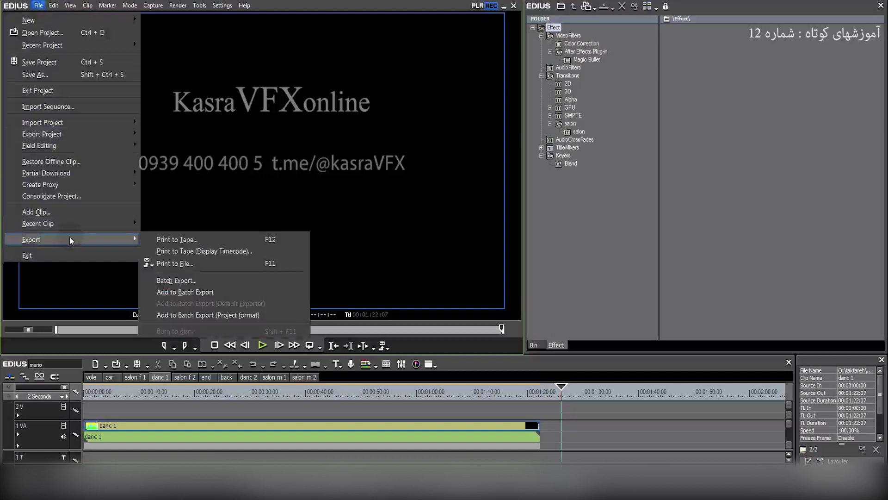
pyautogui.click(175, 282)
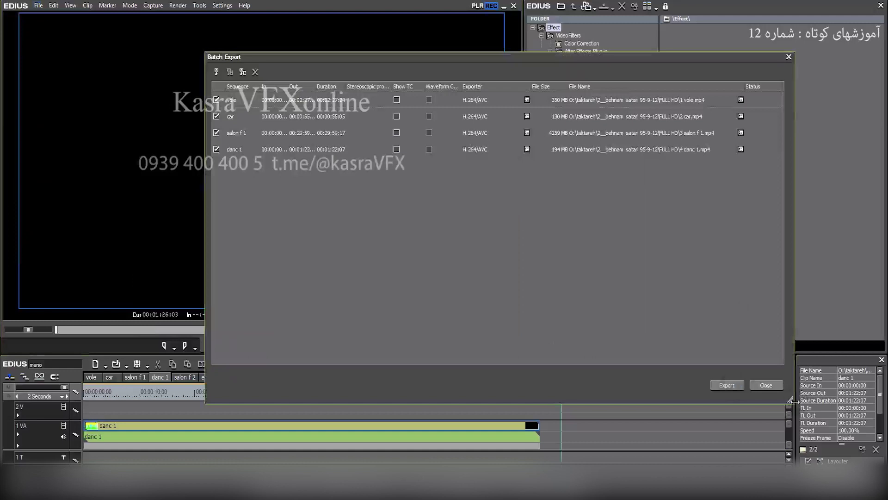
pyautogui.moveTo(791, 399); pyautogui.dragTo(752, 416)
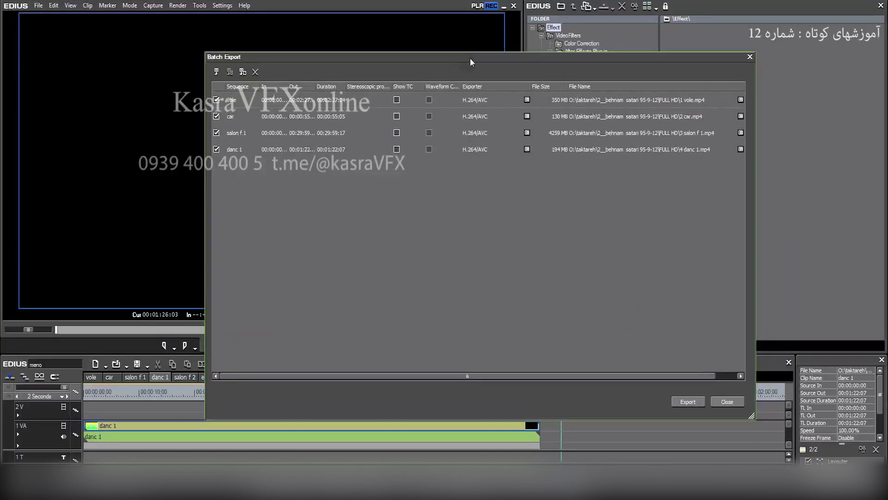
pyautogui.moveTo(471, 62); pyautogui.dragTo(519, 42)
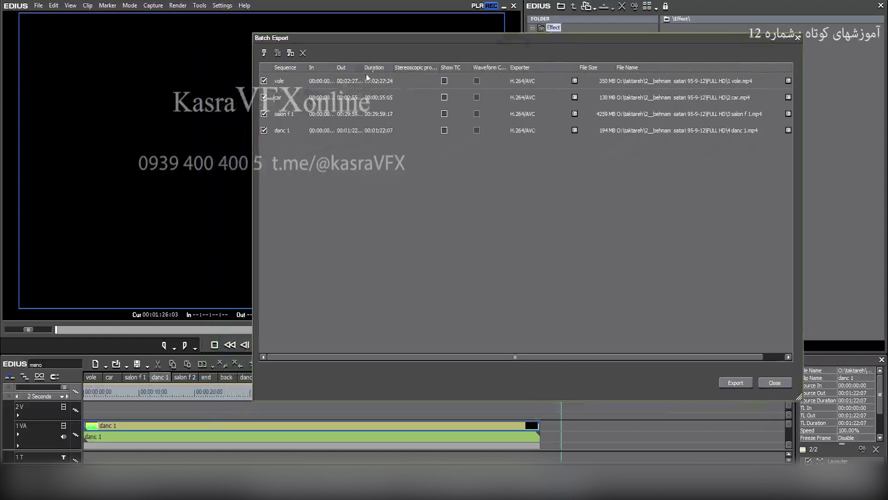
pyautogui.moveTo(804, 125); pyautogui.dragTo(871, 125)
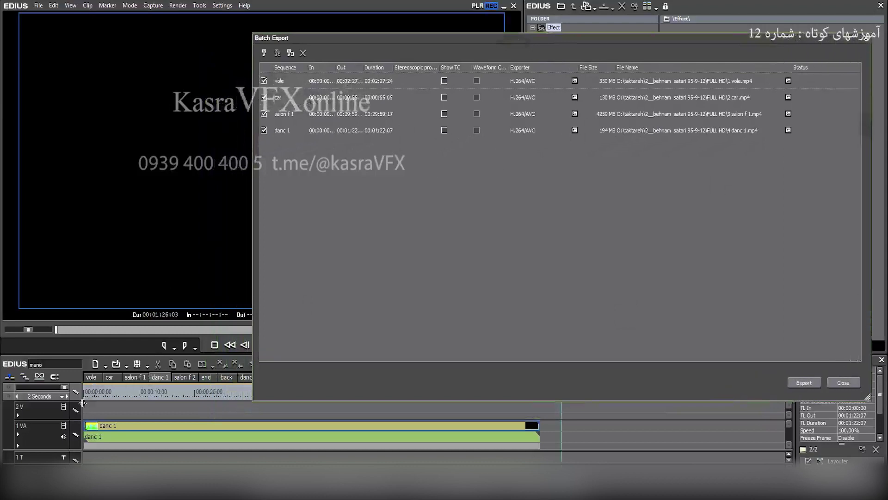
pyautogui.click(352, 84)
pyautogui.click(460, 265)
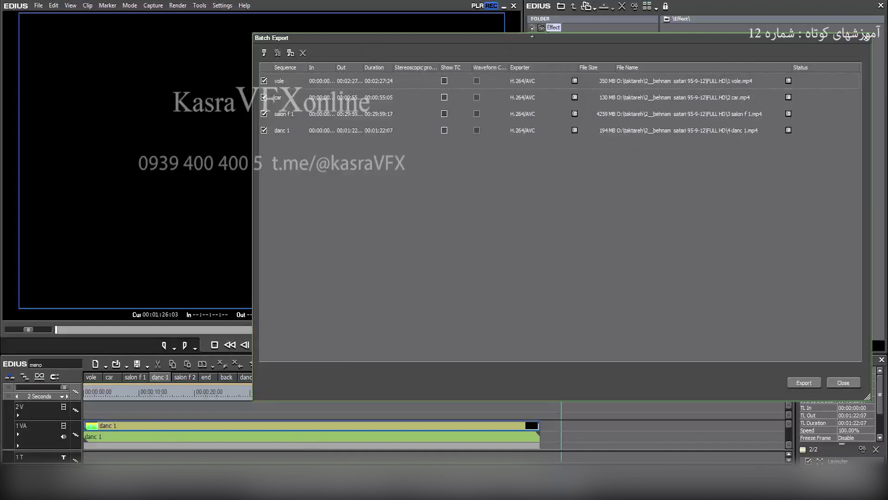
pyautogui.click(844, 383)
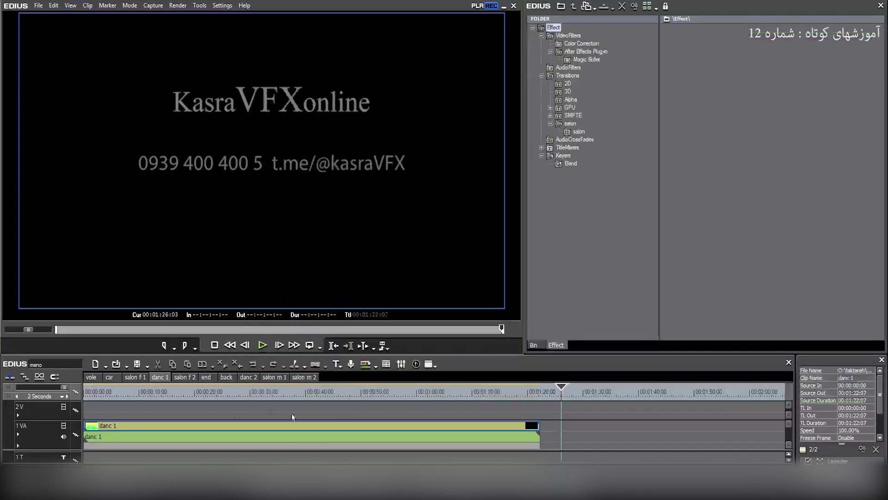
pyautogui.click(188, 379)
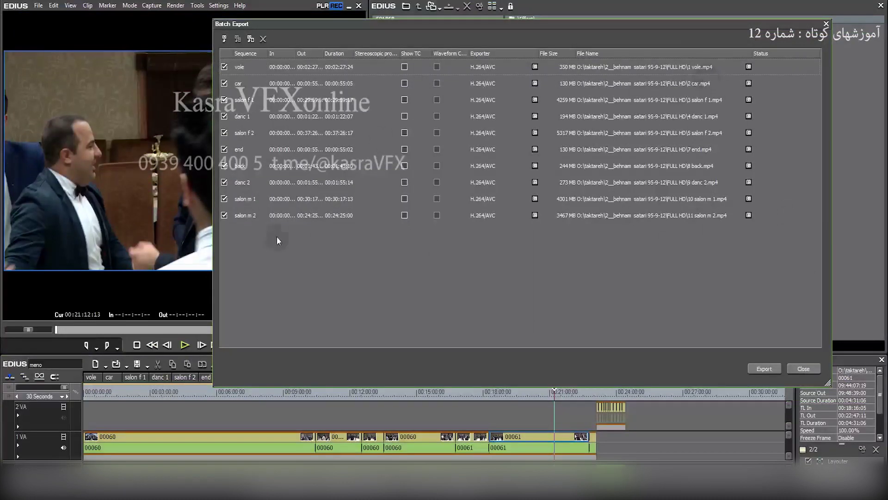
pyautogui.click(827, 23)
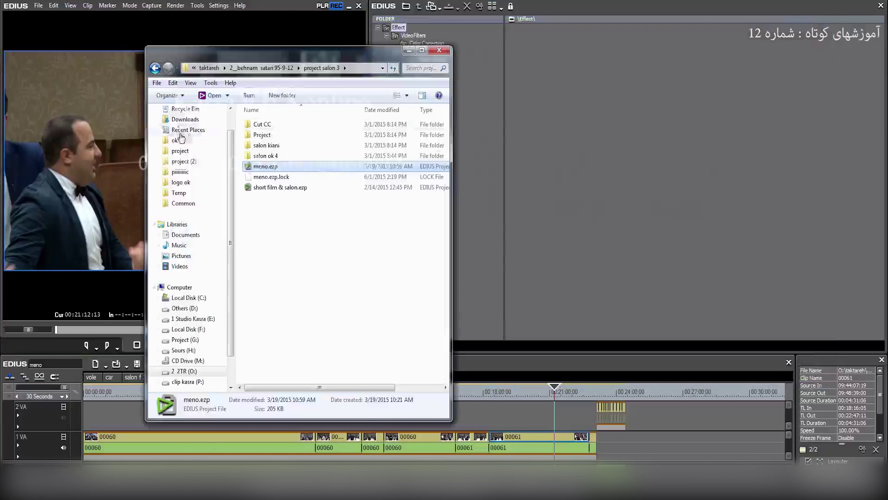
pyautogui.press('Down')
pyautogui.press('Down')
pyautogui.moveTo(207, 56); pyautogui.dragTo(245, 48)
pyautogui.click(198, 59)
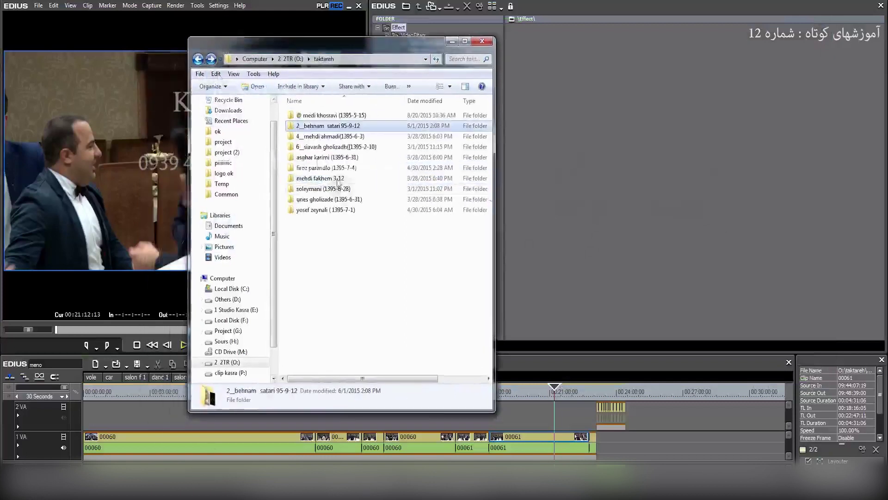
pyautogui.moveTo(346, 264); pyautogui.dragTo(311, 133)
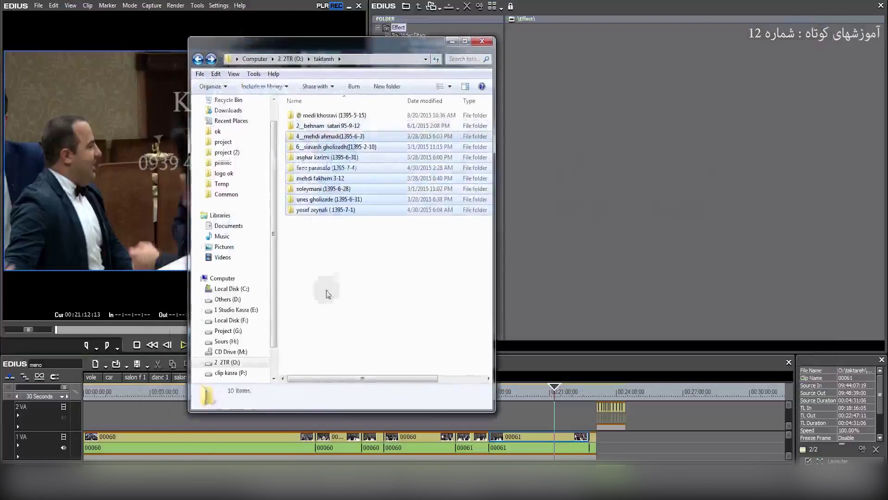
pyautogui.click(363, 272)
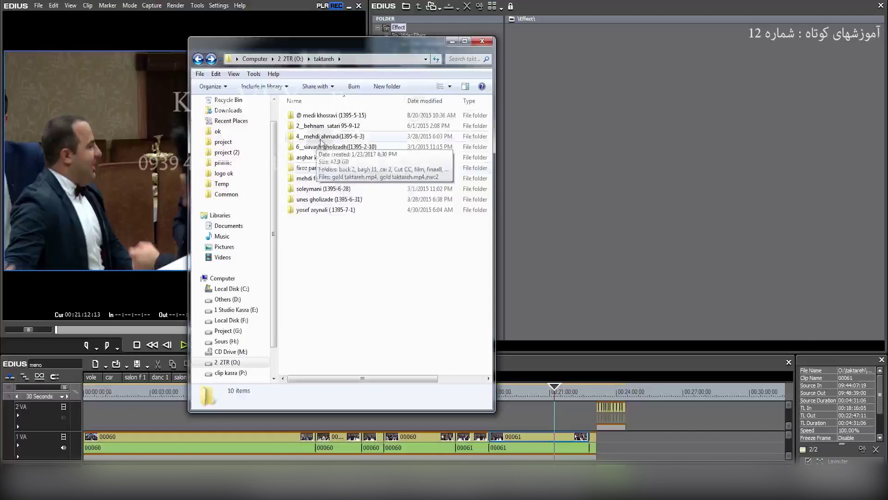
# Step: In File > Import Sequence, browse drive O: to meno.ezp in the project salon 3 folder
pyautogui.click(483, 41)
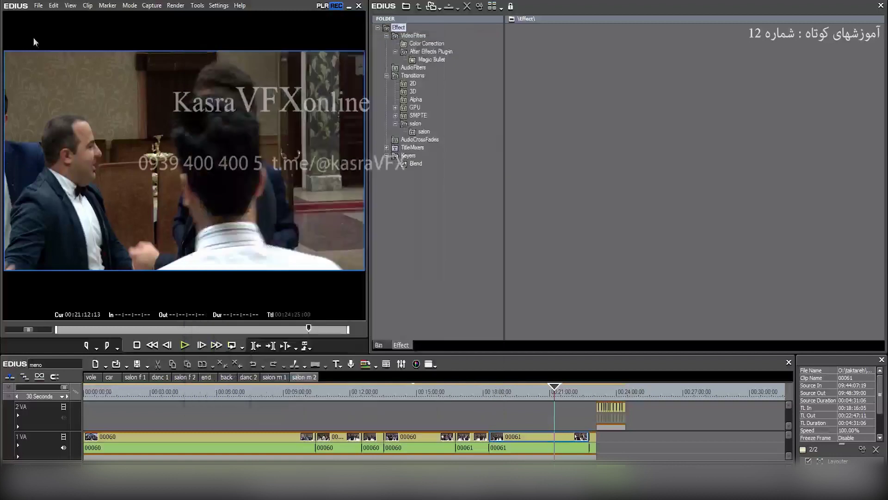
pyautogui.click(38, 5)
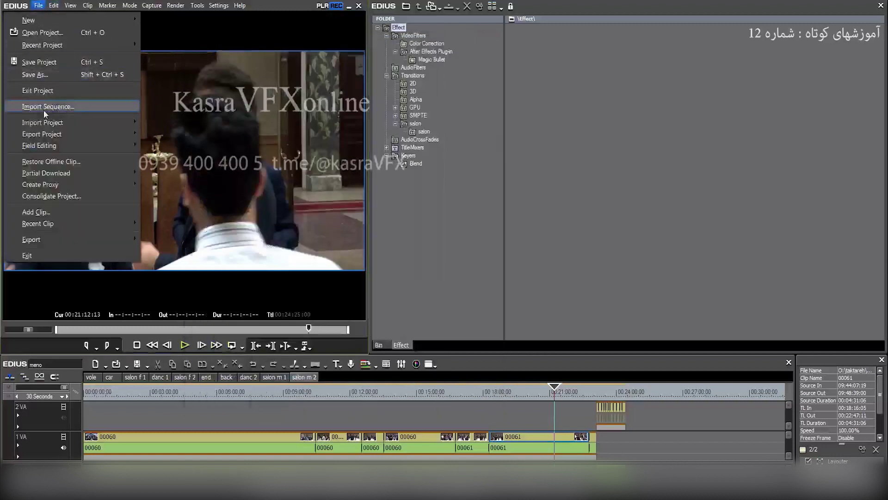
pyautogui.click(56, 107)
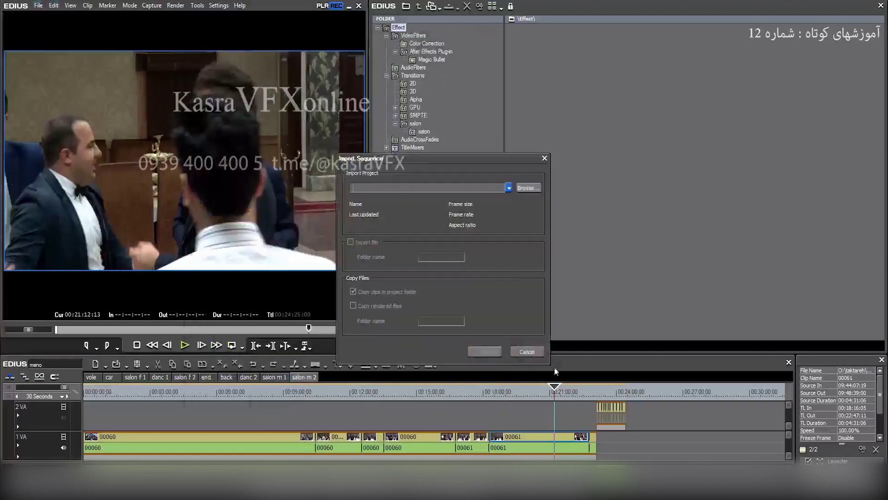
pyautogui.click(533, 187)
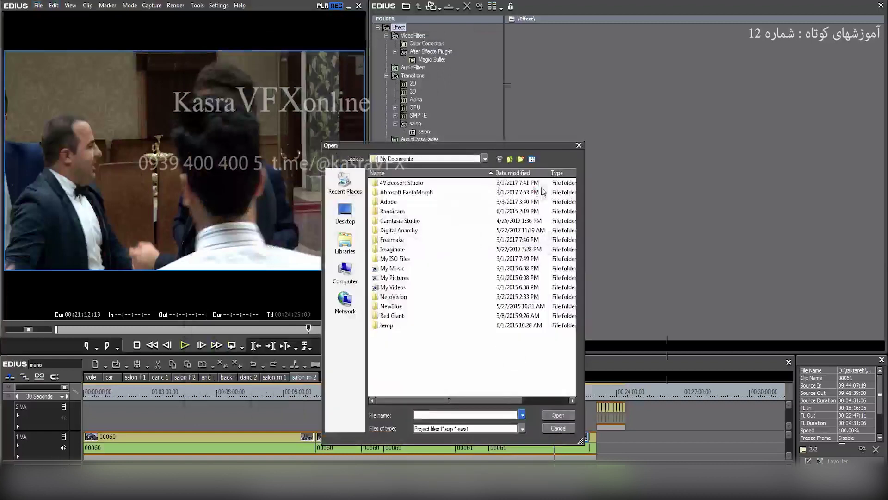
pyautogui.click(341, 278)
pyautogui.doubleClick(498, 302)
pyautogui.click(469, 211)
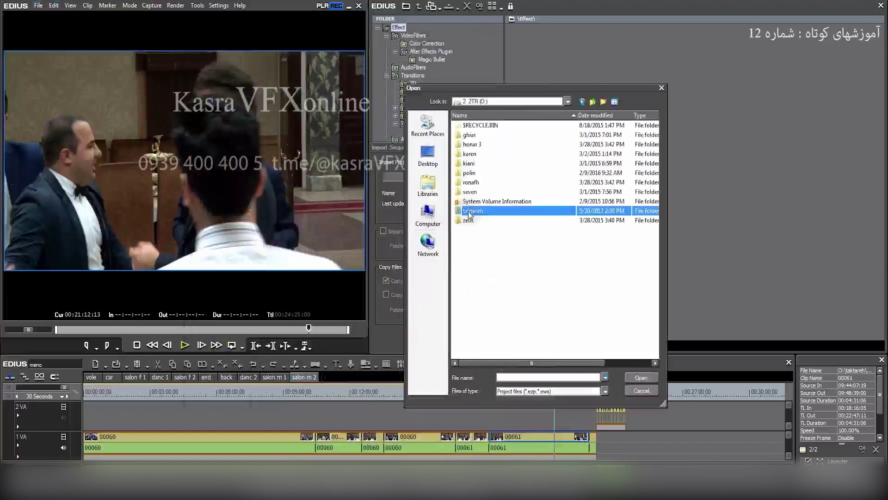
pyautogui.doubleClick(470, 211)
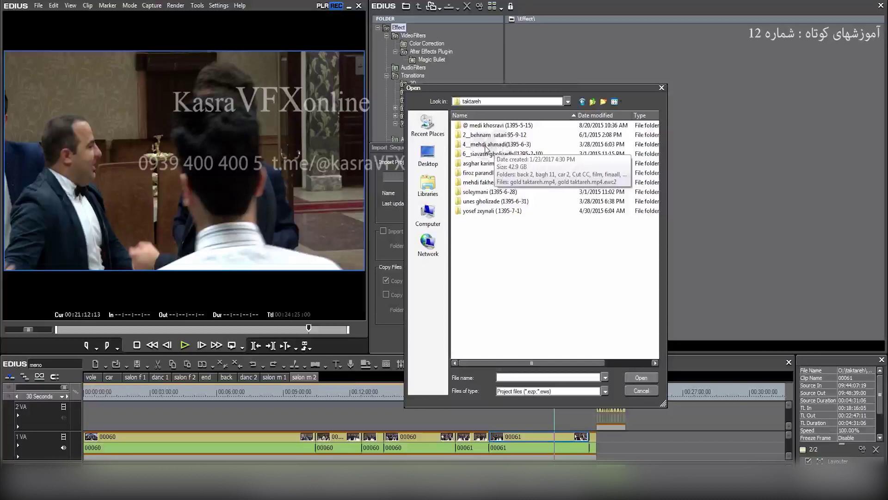
pyautogui.doubleClick(485, 144)
pyautogui.doubleClick(467, 184)
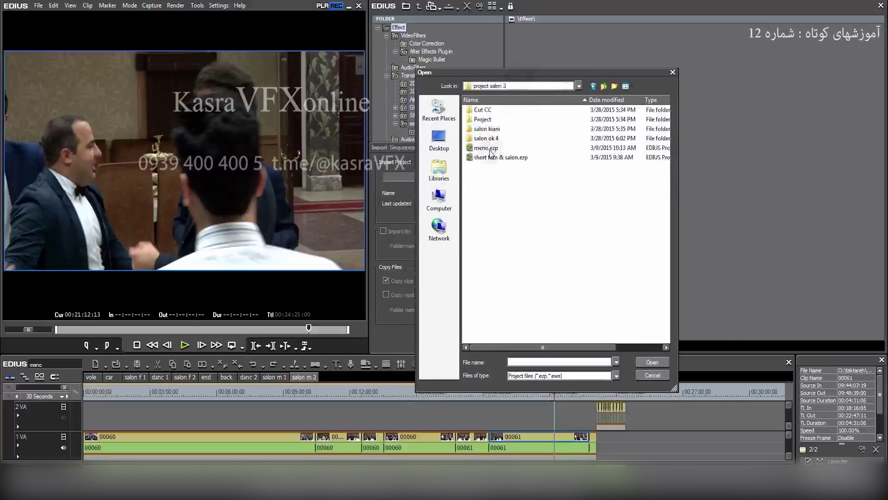
pyautogui.click(486, 148)
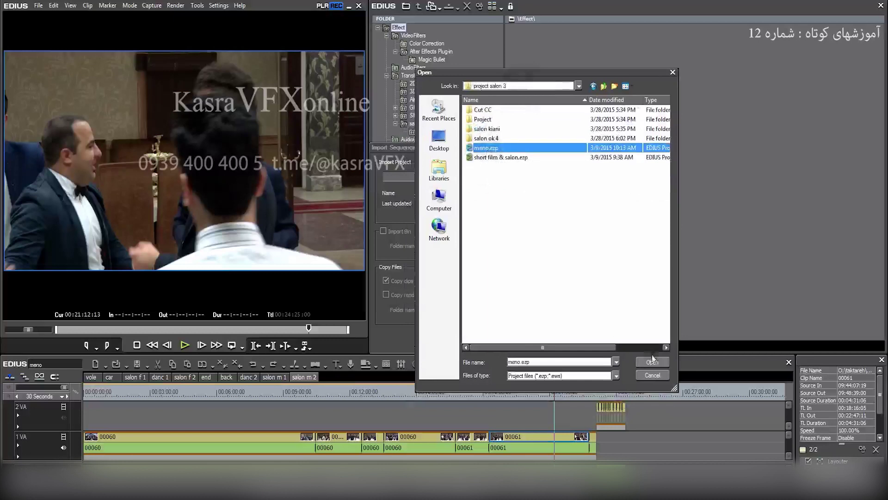
# Step: Load meno.ezp, uncheck Copy clips in project folder, and import its sequences
pyautogui.click(650, 362)
pyautogui.moveTo(454, 149); pyautogui.dragTo(535, 60)
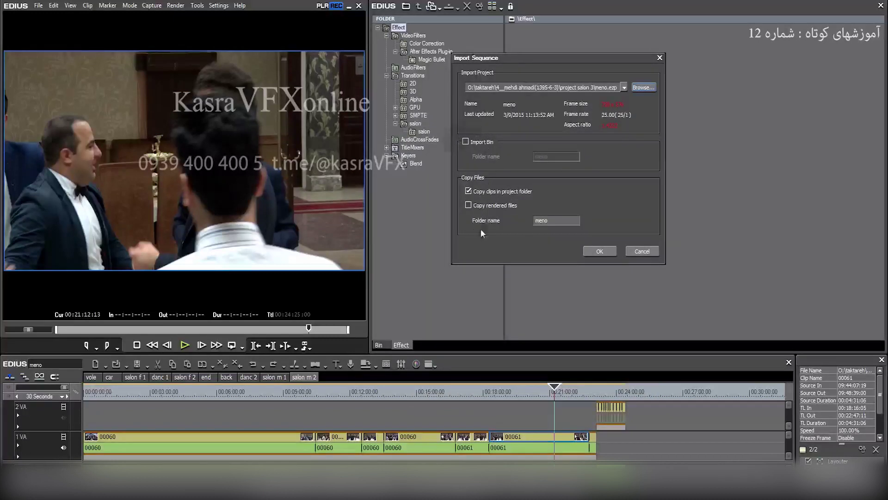
pyautogui.click(468, 191)
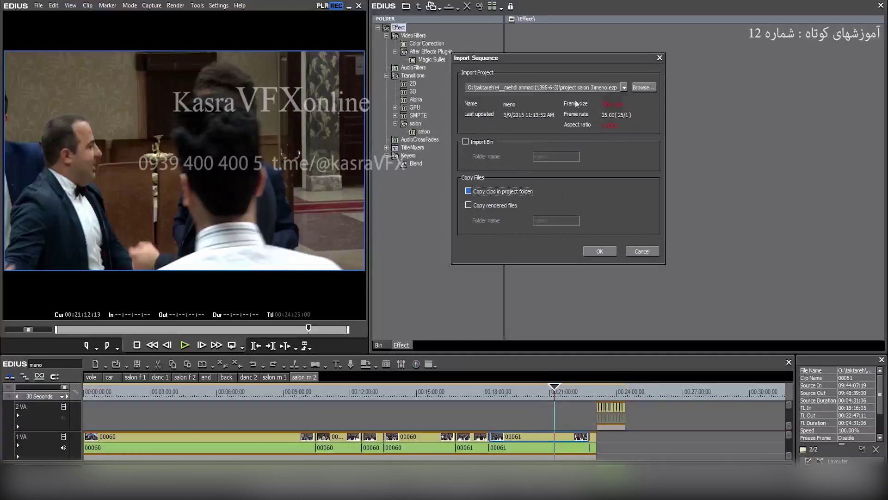
pyautogui.click(599, 251)
# Step: Dismiss the import message and scroll the sequence tabs to reveal the imported short film sequence
pyautogui.click(539, 181)
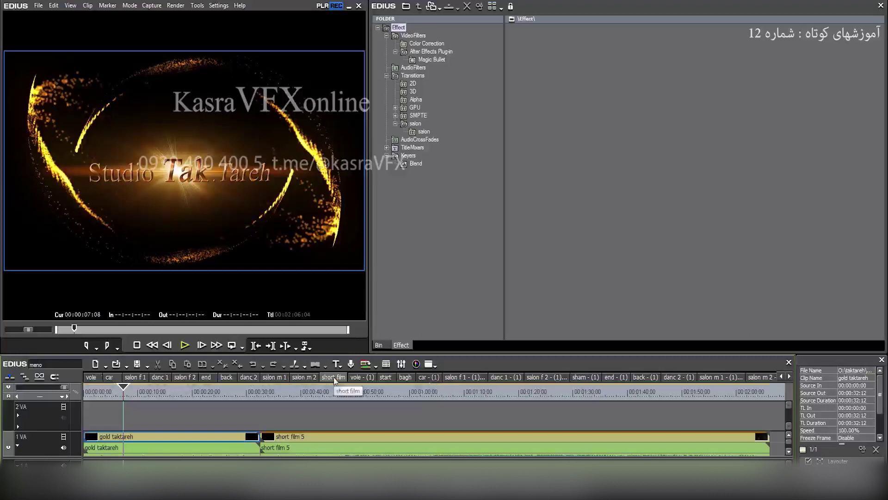
pyautogui.click(790, 377)
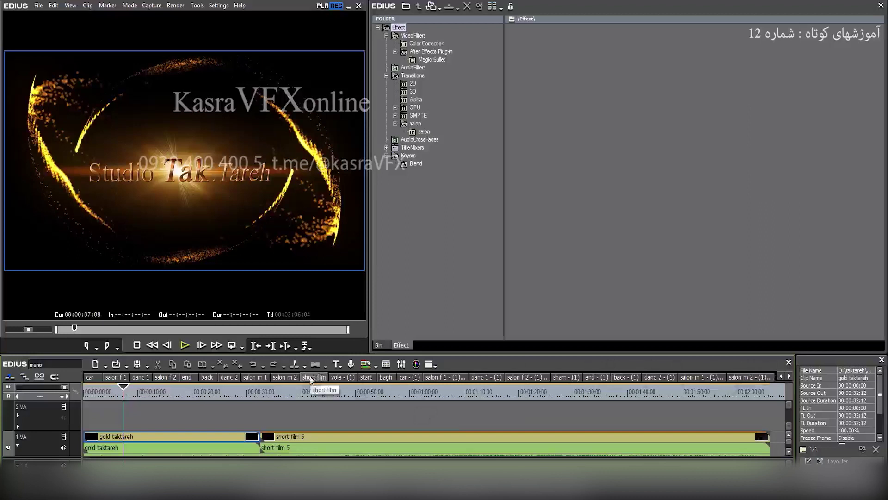
# Step: Add the short film sequence to the batch list as an H.264/AVC export
pyautogui.click(187, 395)
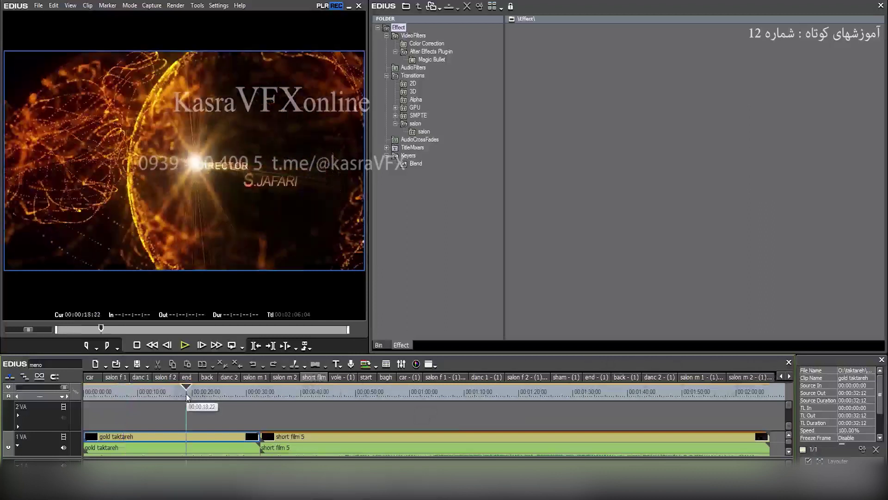
pyautogui.press('F11')
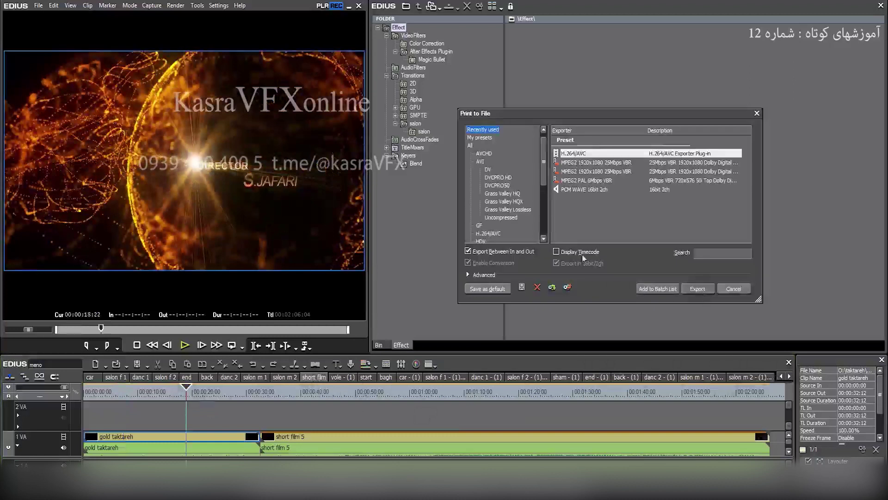
pyautogui.click(654, 289)
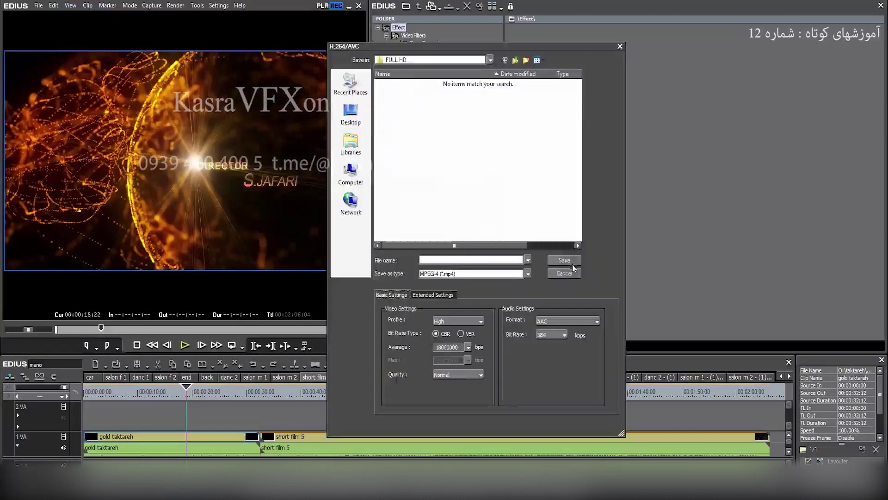
pyautogui.click(518, 62)
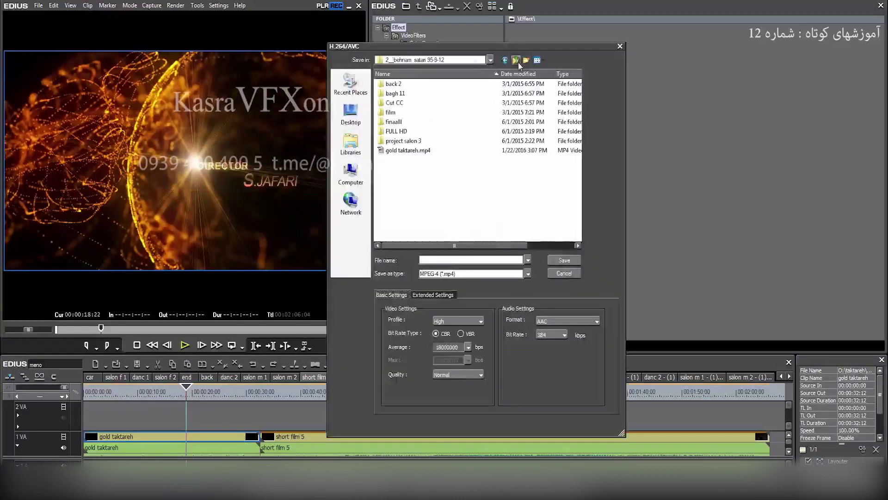
pyautogui.click(518, 62)
# Step: Create a FULL HD folder in the client's project folder and save the export as '1 short film'
pyautogui.doubleClick(433, 103)
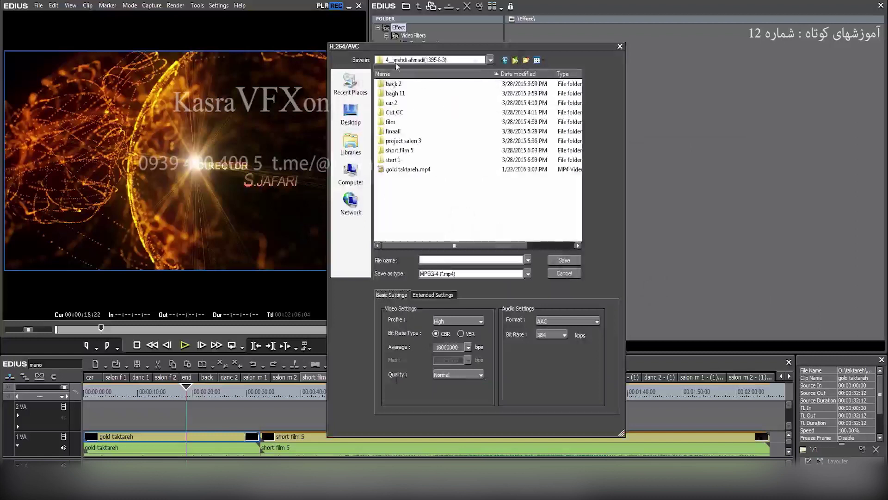
pyautogui.rightClick(439, 212)
pyautogui.moveTo(463, 312)
pyautogui.click(555, 314)
pyautogui.write('FULL HD')
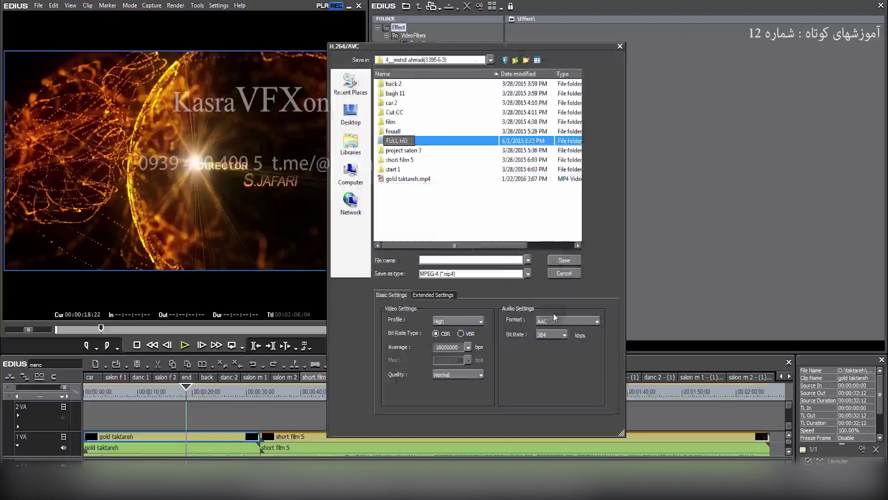
pyautogui.click(446, 211)
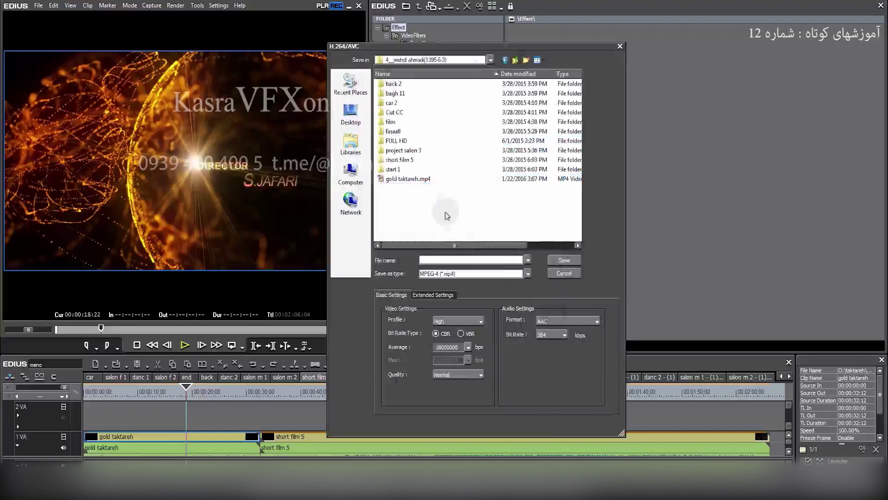
pyautogui.doubleClick(397, 141)
pyautogui.write('1 short film')
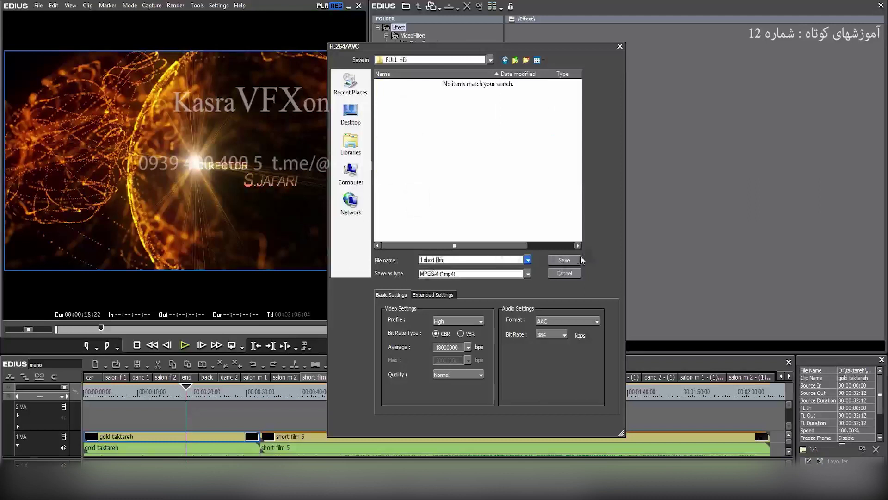
pyautogui.click(564, 260)
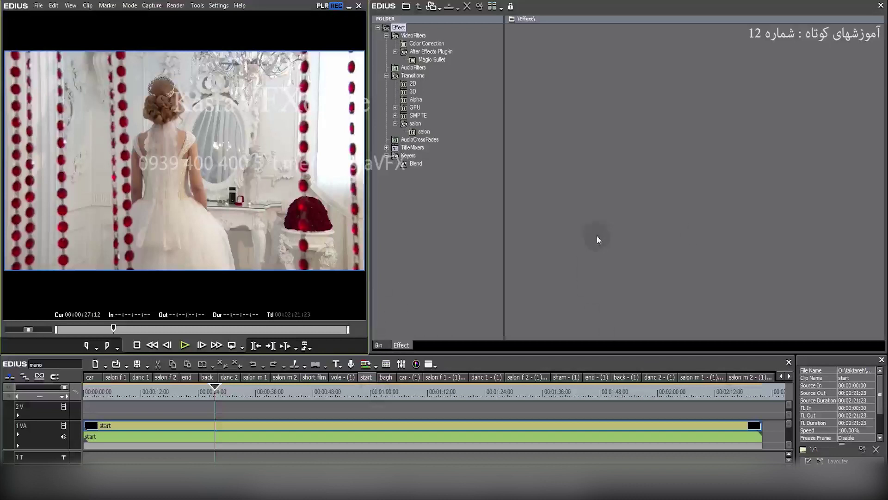
# Step: Open the Batch Export queue, widen it, and toggle salon m 1's checkbox off and back on
pyautogui.click(38, 5)
pyautogui.moveTo(70, 240)
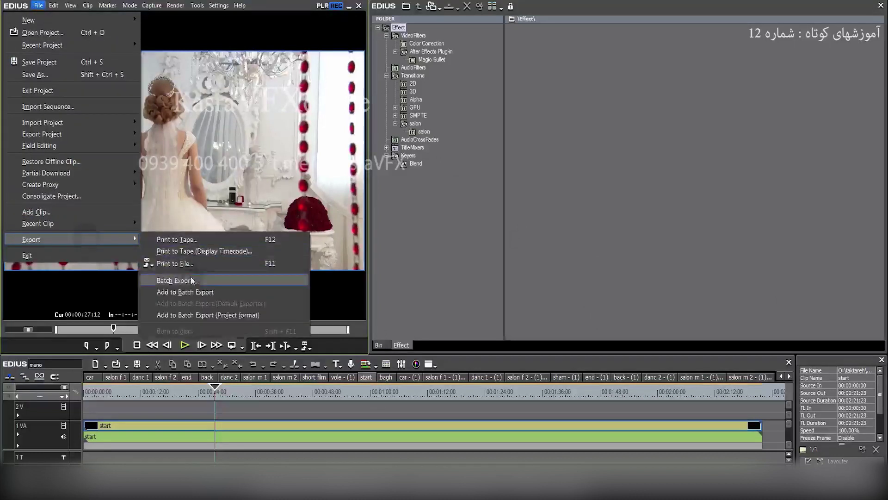
pyautogui.click(192, 281)
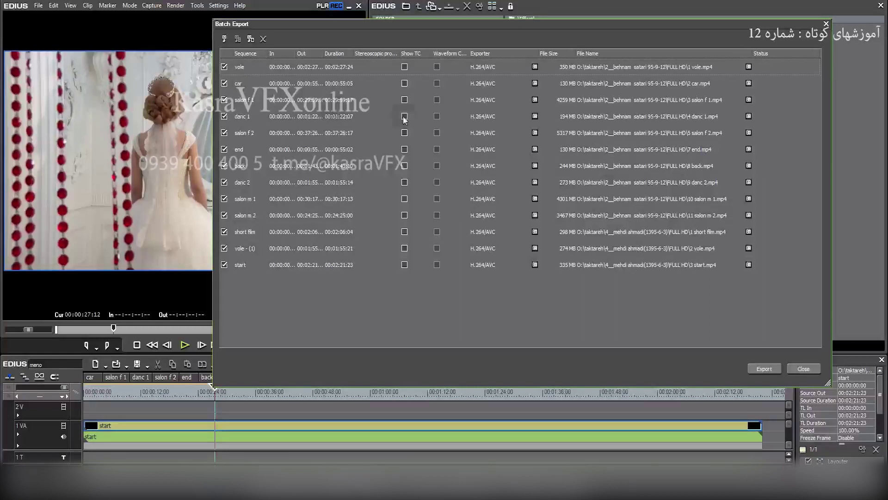
pyautogui.moveTo(214, 139); pyautogui.dragTo(64, 141)
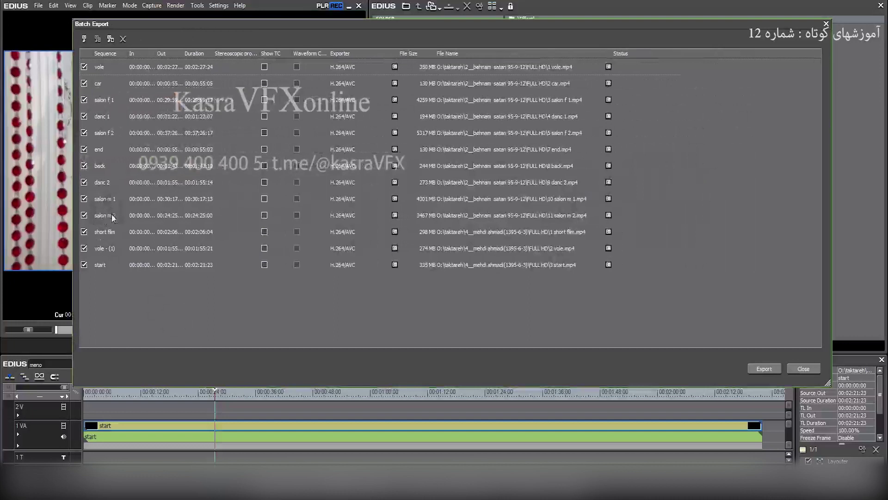
pyautogui.click(84, 200)
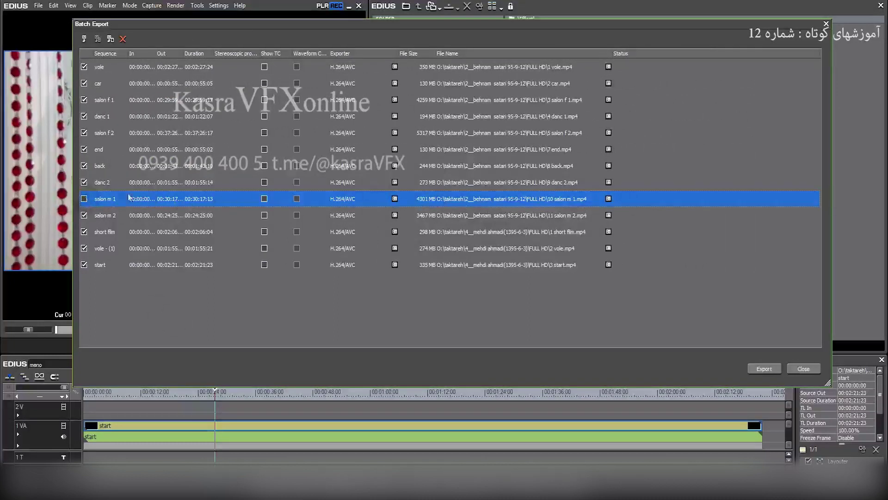
pyautogui.click(84, 198)
# Step: Rename salon m 1's output file to '10 salon m 22'
pyautogui.click(566, 203)
pyautogui.click(465, 199)
pyautogui.write('22')
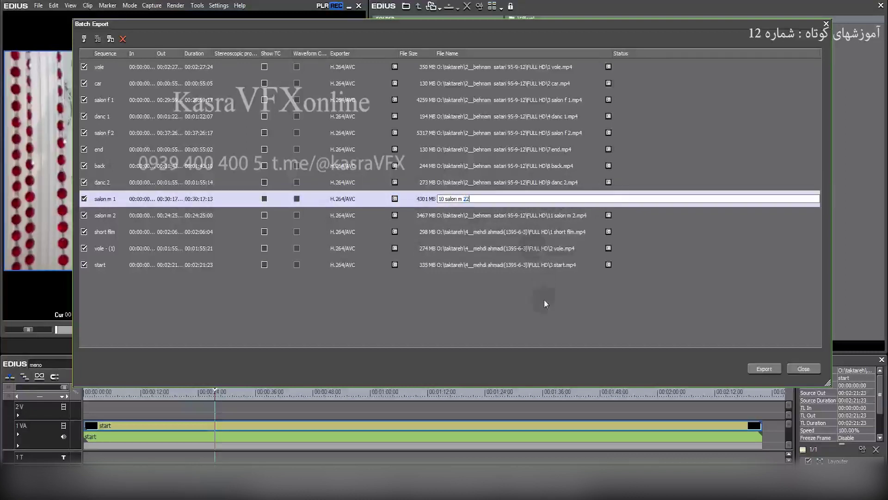
pyautogui.click(545, 303)
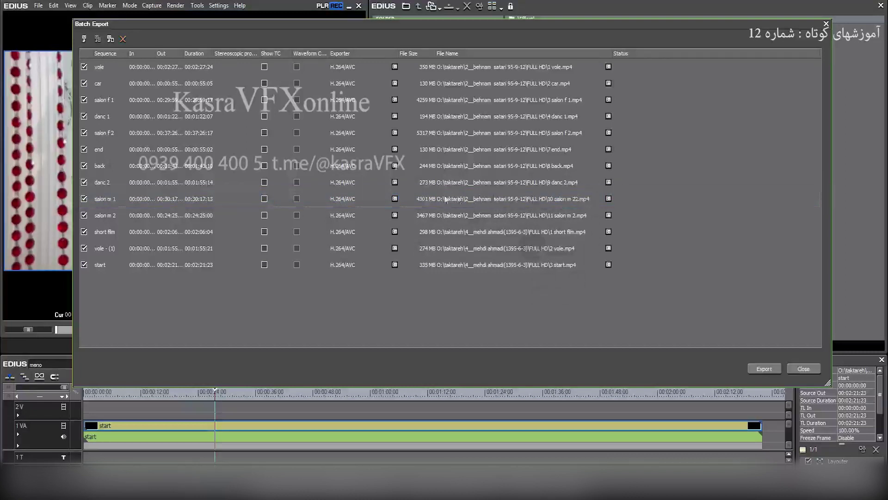
pyautogui.click(608, 199)
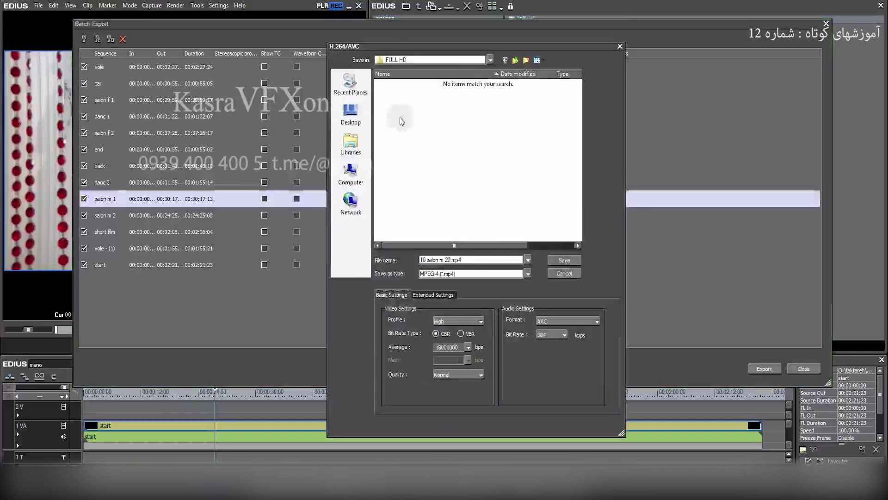
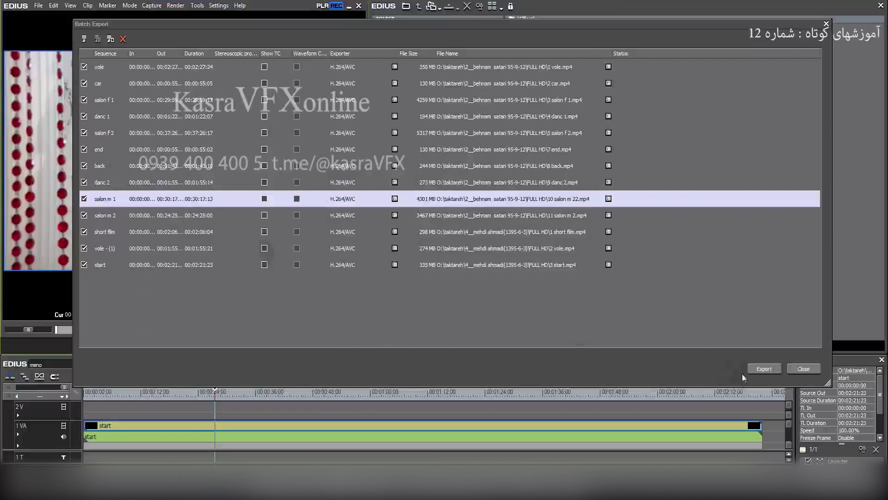
# Step: Start EDIUS's batch export of the thirteen H.264/AVC sequences, then cancel it
pyautogui.click(761, 372)
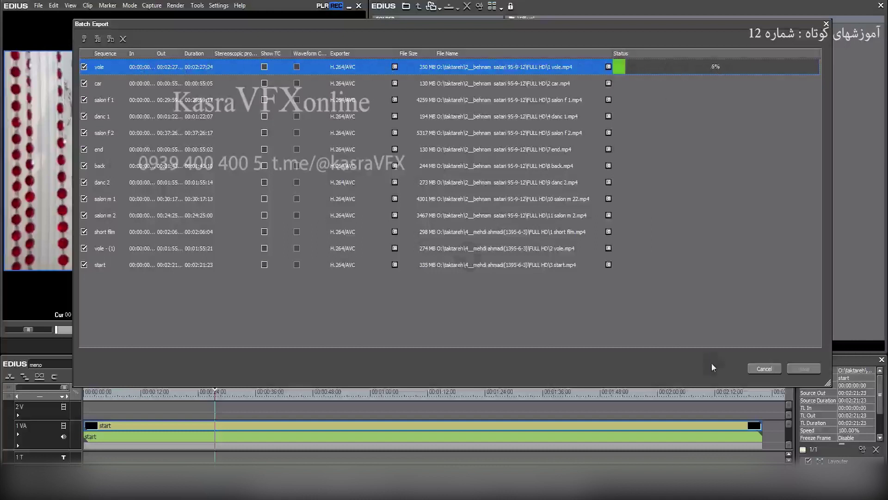
pyautogui.click(768, 369)
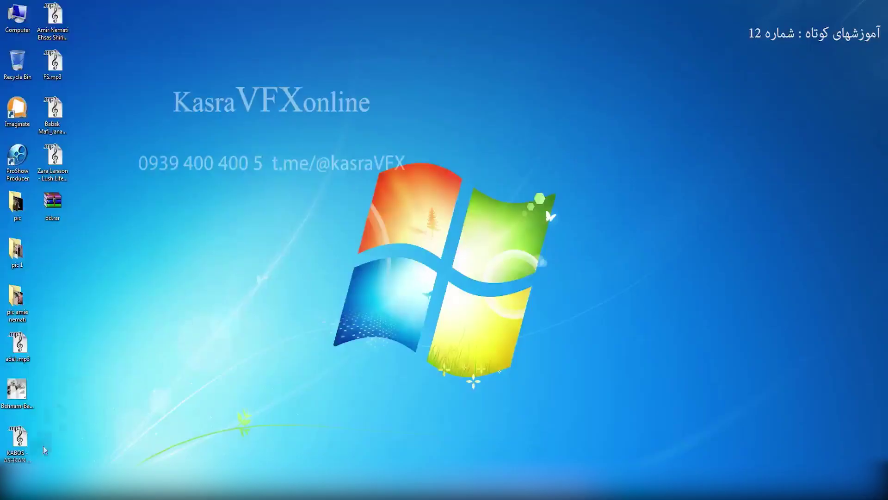
# Step: Launch Premiere Pro CC 2015.3 and Media Encoder CC 2015.3, then place the playhead near 00:02:35
pyautogui.click(13, 491)
pyautogui.click(60, 121)
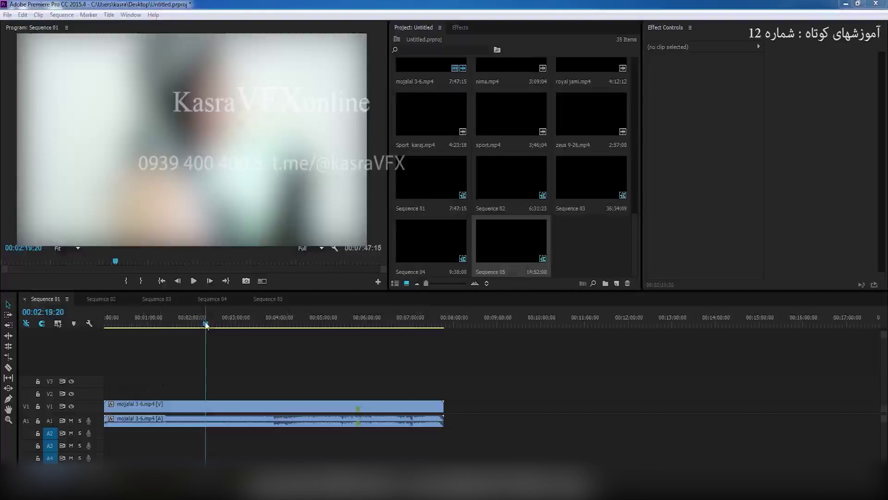
pyautogui.click(155, 14)
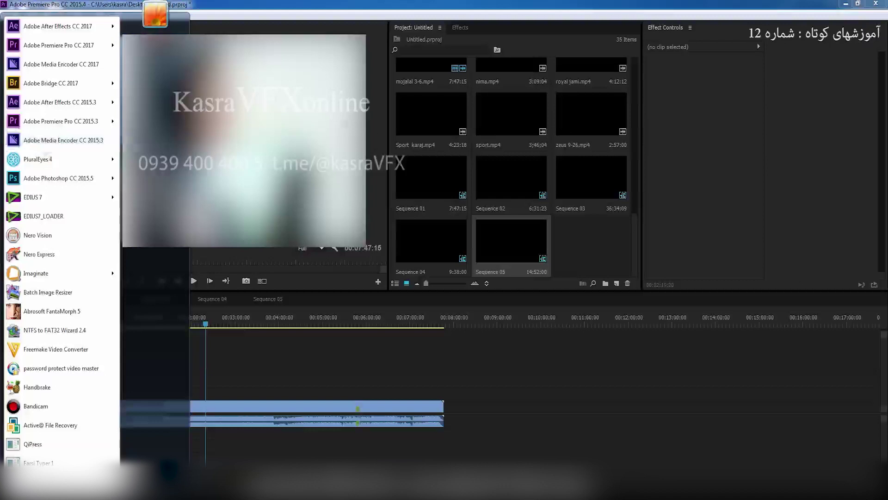
pyautogui.click(62, 140)
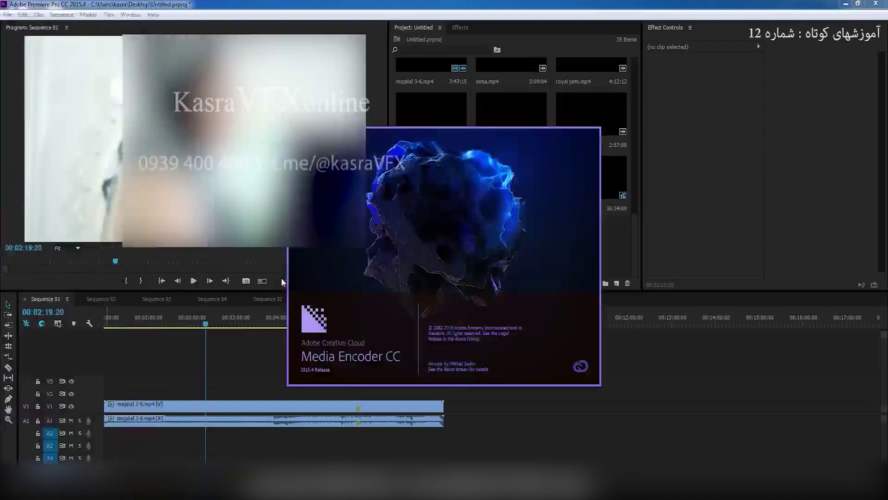
pyautogui.click(218, 324)
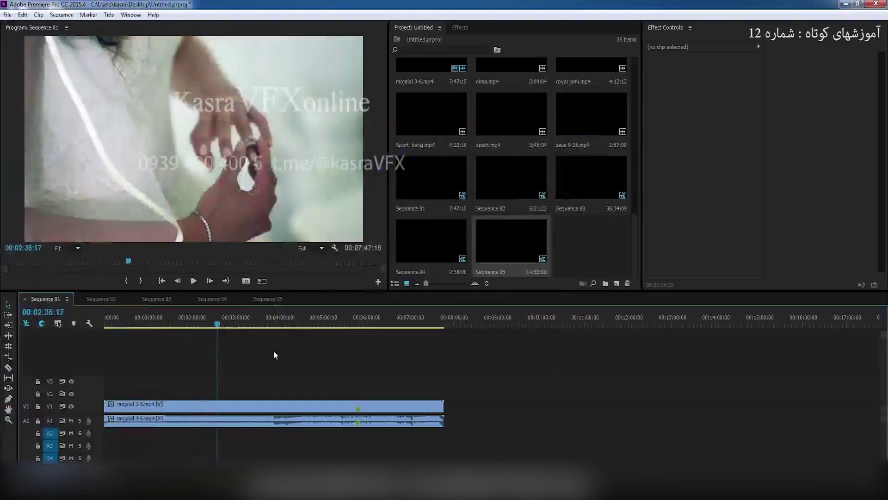
# Step: Export Sequence 01 as H.264 into a new Desktop folder and add it to the Media Encoder queue
pyautogui.hotkey('ctrl', 'm')
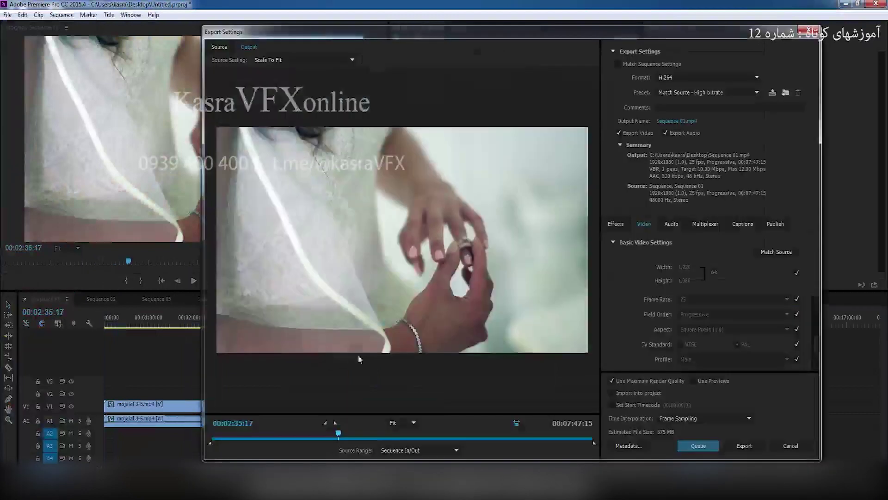
pyautogui.click(676, 79)
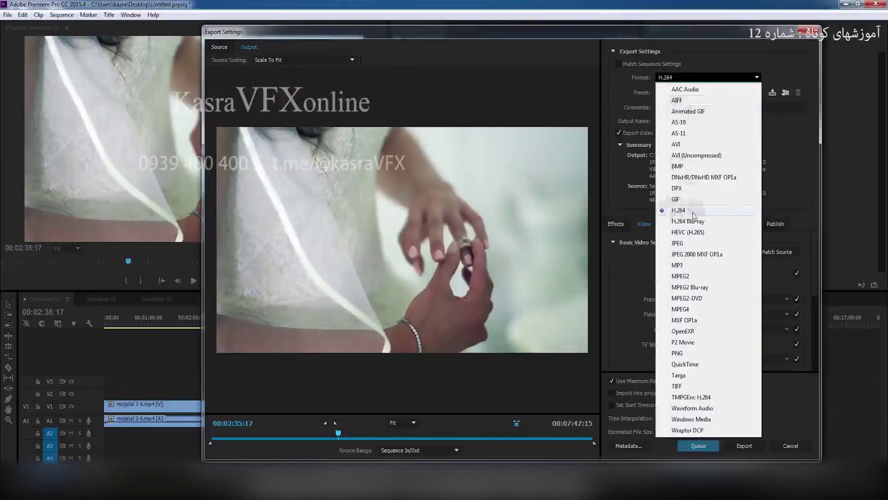
pyautogui.click(677, 210)
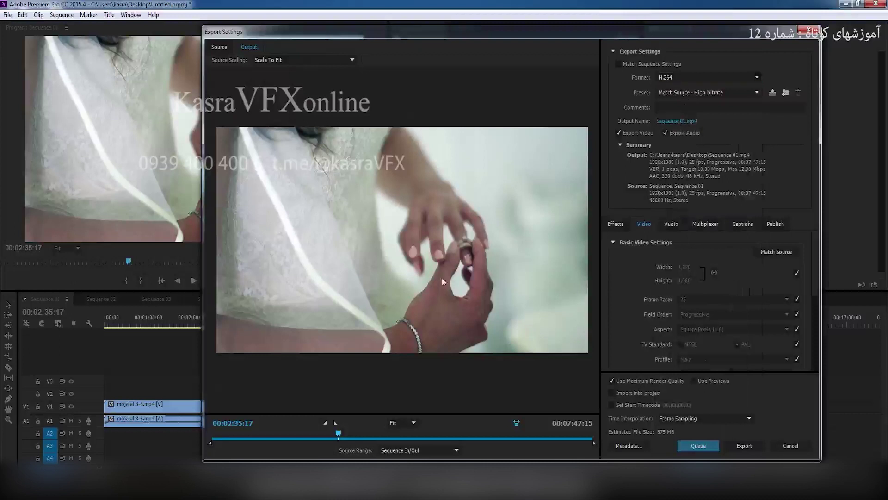
pyautogui.click(677, 121)
pyautogui.rightClick(408, 202)
pyautogui.moveTo(463, 280)
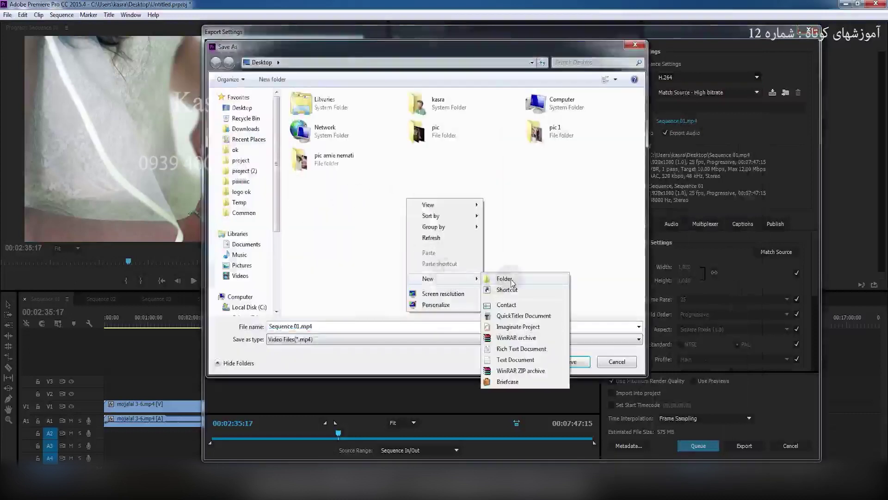
pyautogui.click(507, 280)
pyautogui.press('Return')
pyautogui.click(553, 361)
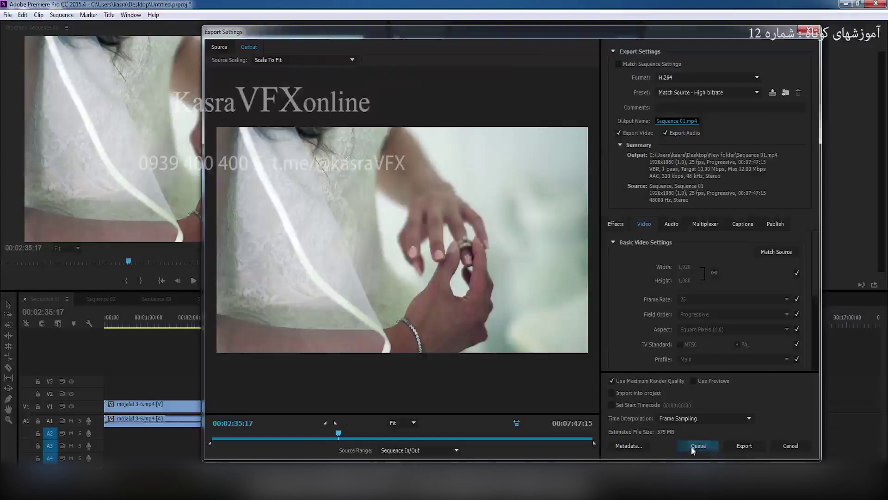
pyautogui.click(712, 446)
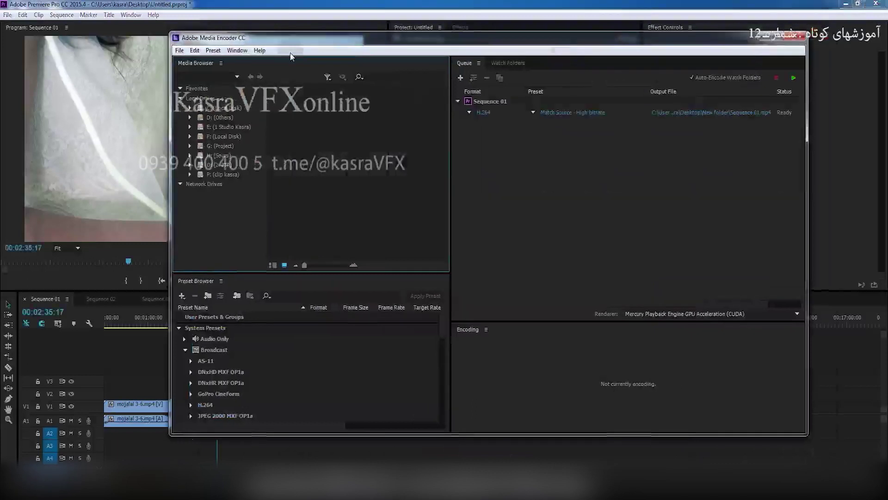
# Step: Shrink and widen the Media Encoder window, open and close Preferences, then shift it left
pyautogui.moveTo(170, 33)
pyautogui.mouseDown()
pyautogui.moveTo(345, 105)
pyautogui.moveTo(399, 69)
pyautogui.mouseUp()
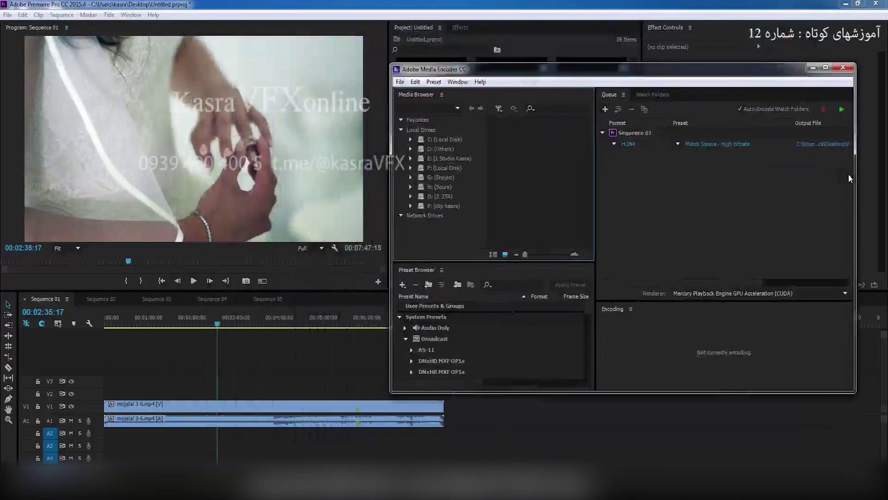
pyautogui.moveTo(857, 169); pyautogui.dragTo(882, 169)
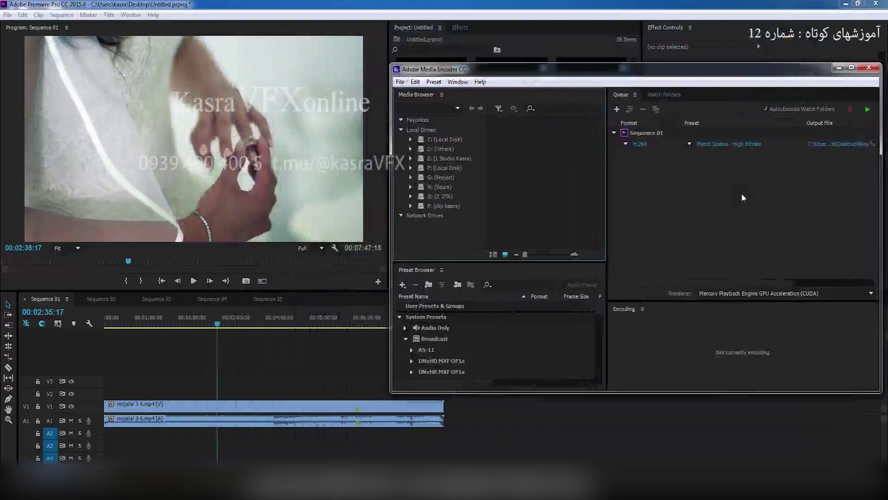
pyautogui.click(416, 82)
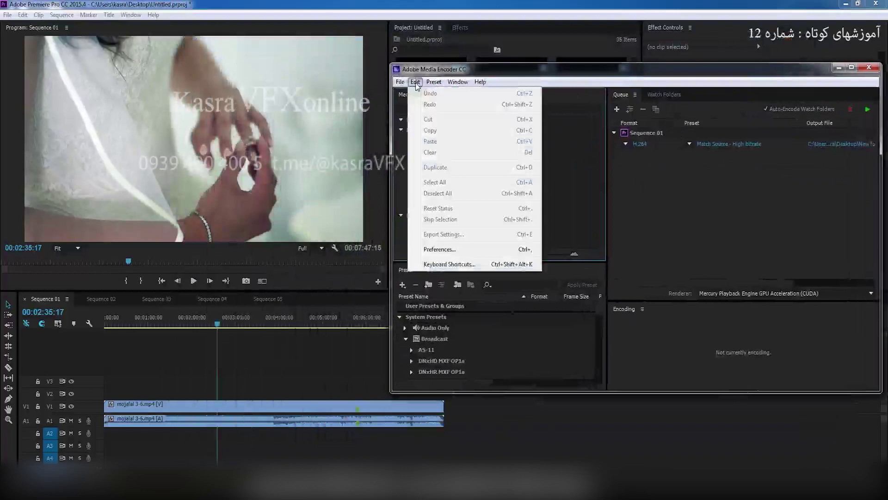
pyautogui.click(442, 250)
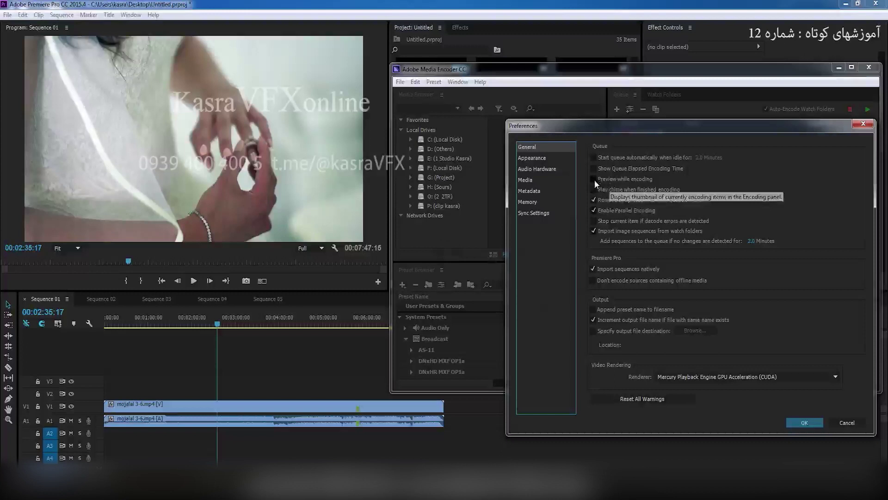
pyautogui.click(863, 123)
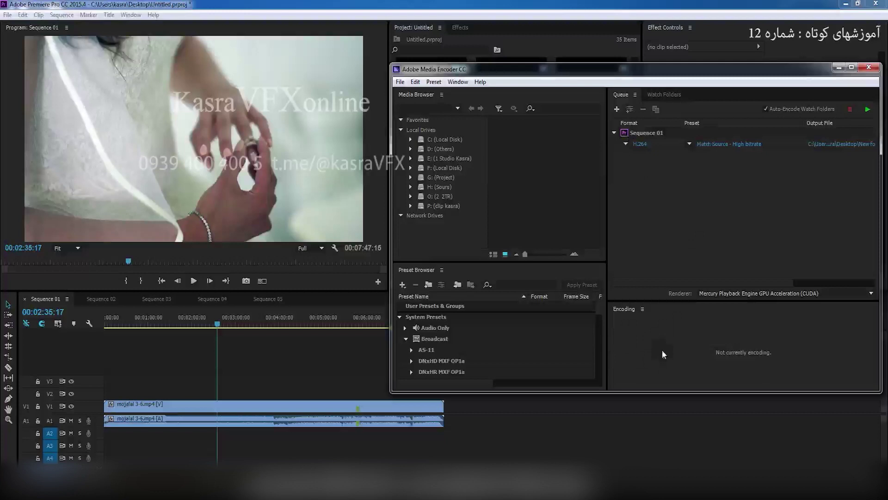
pyautogui.moveTo(419, 69); pyautogui.dragTo(396, 66)
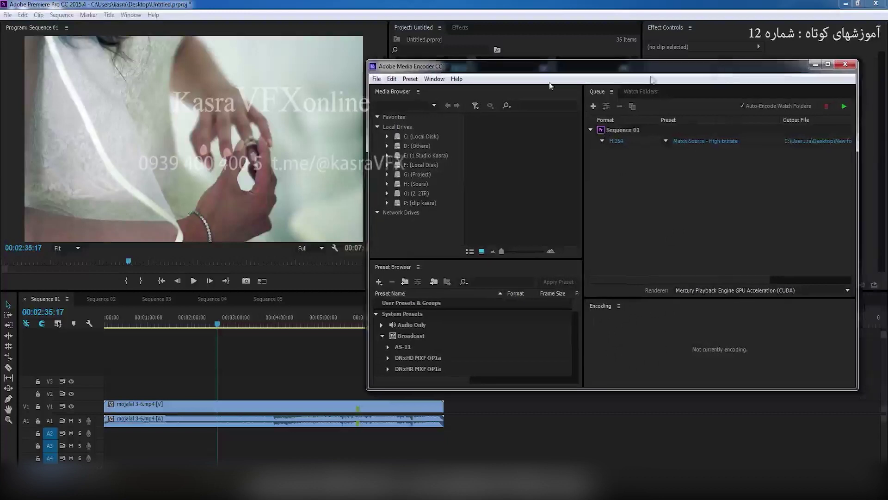
# Step: Open and close Media Encoder Preferences again, then nudge the window up and left
pyautogui.click(392, 79)
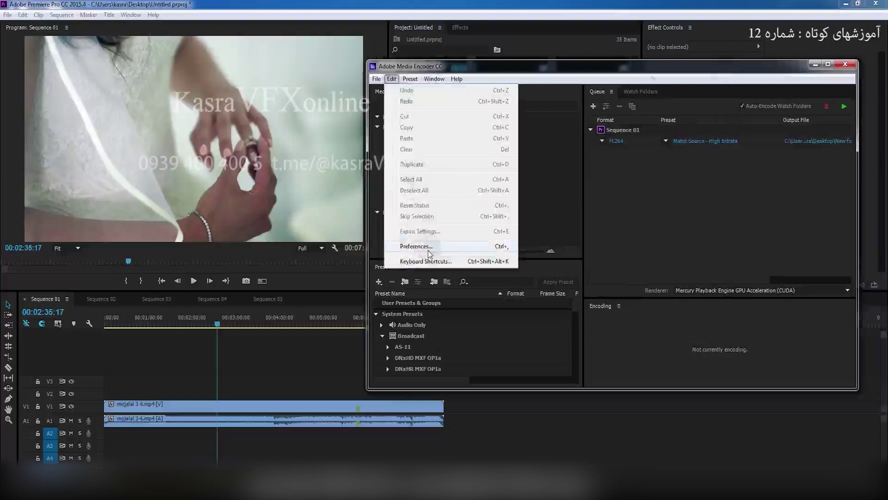
pyautogui.click(429, 250)
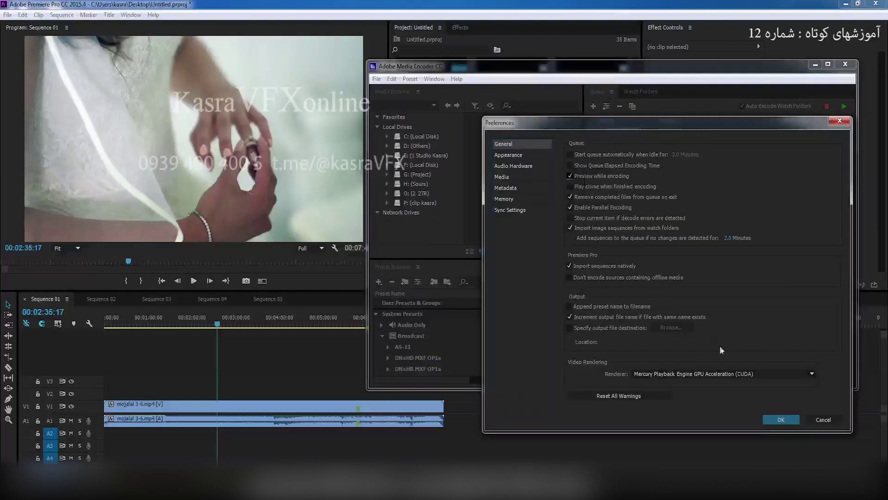
pyautogui.click(781, 420)
pyautogui.moveTo(787, 67); pyautogui.dragTo(784, 65)
# Step: Start encoding Sequence 01, check Preferences during the encode and collapse the output preview
pyautogui.click(841, 104)
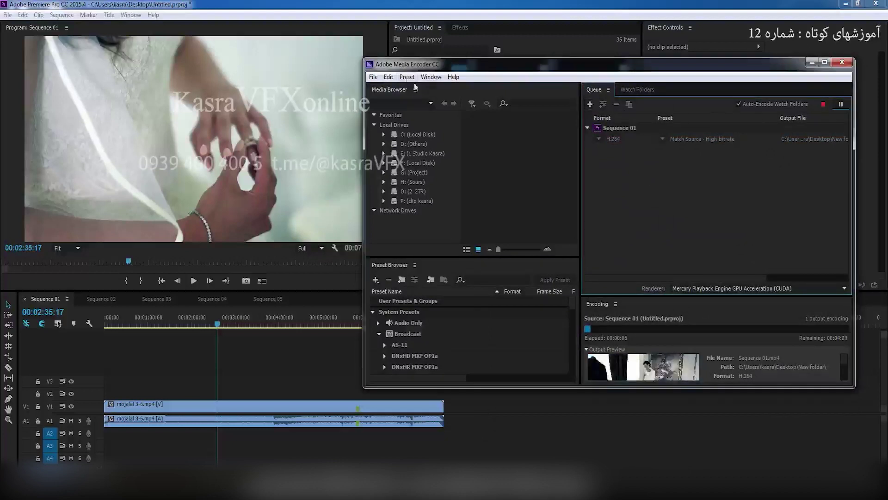
pyautogui.click(388, 76)
pyautogui.click(413, 244)
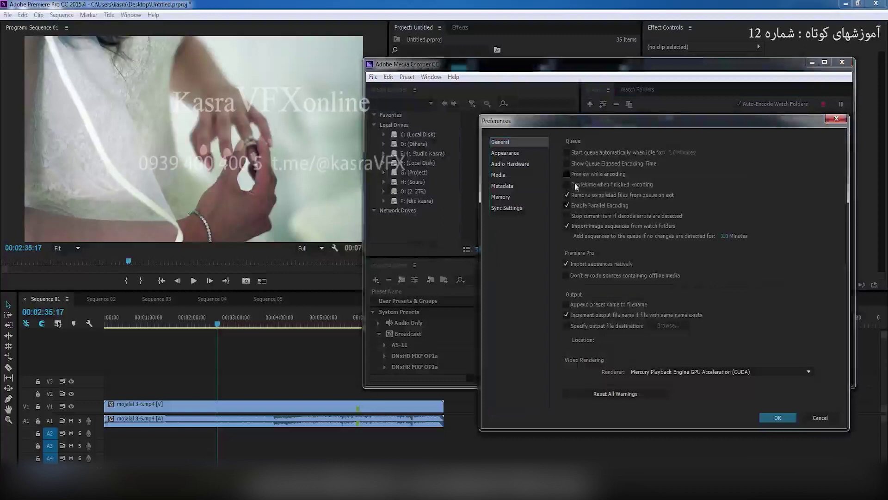
pyautogui.click(778, 418)
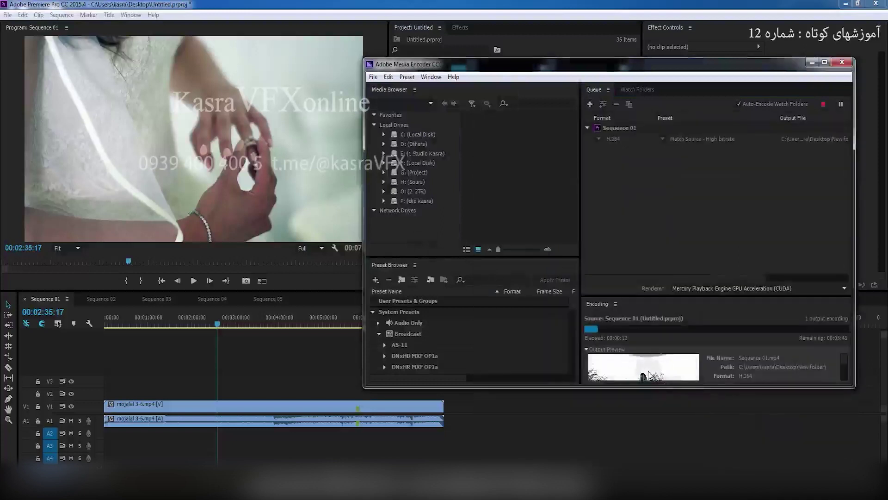
pyautogui.click(586, 349)
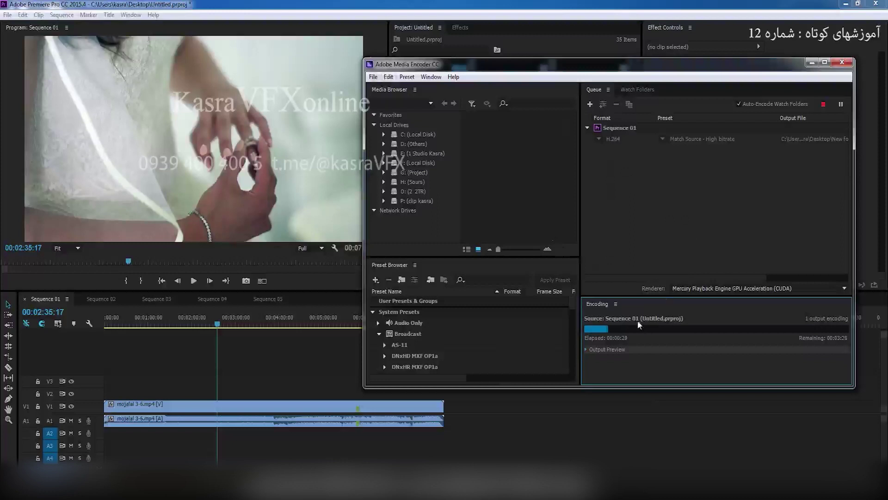
# Step: Stop the encode, delete the Sequence 01 job from the queue and minimize Media Encoder
pyautogui.click(824, 104)
pyautogui.click(620, 138)
pyautogui.press('Delete')
pyautogui.click(657, 256)
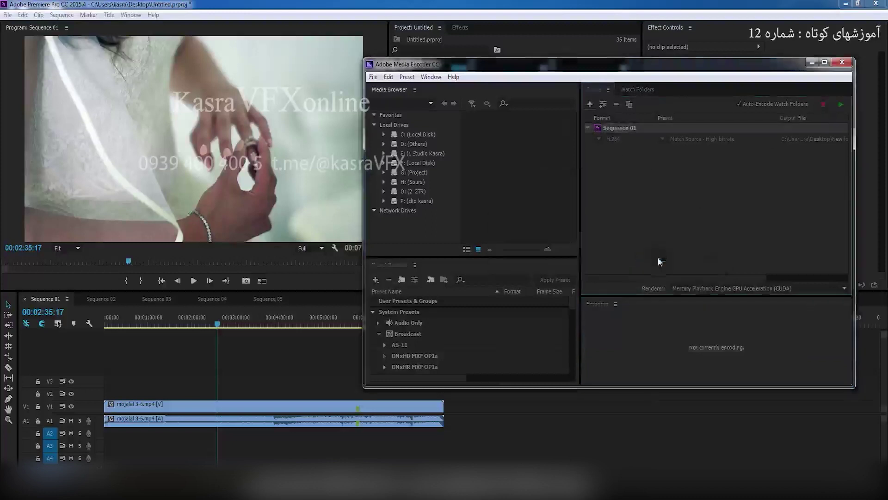
pyautogui.click(812, 62)
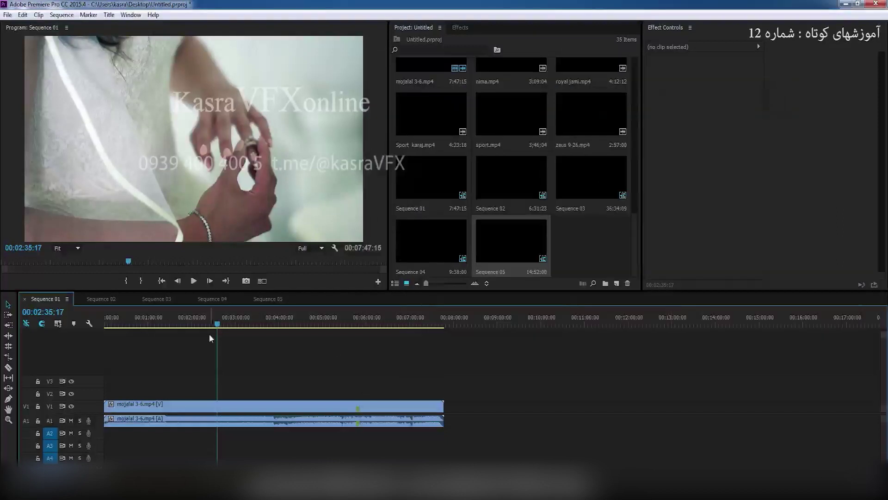
# Step: Rename Sequence 01's H.264 output file to dd.mp4 and send it to the Media Encoder queue
pyautogui.hotkey('ctrl', 'm')
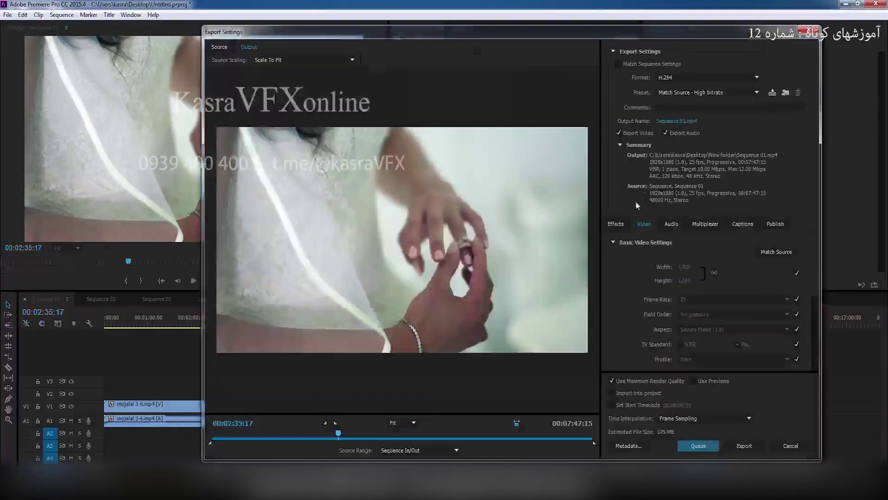
pyautogui.click(680, 122)
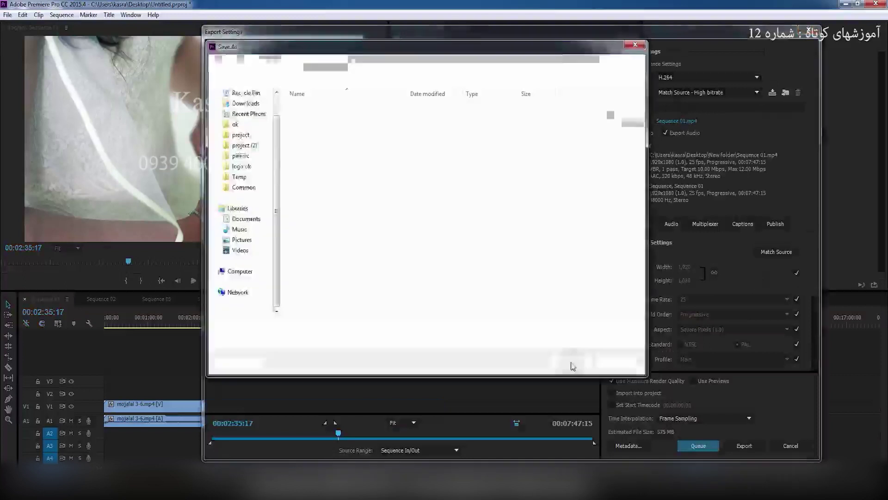
pyautogui.write('dd')
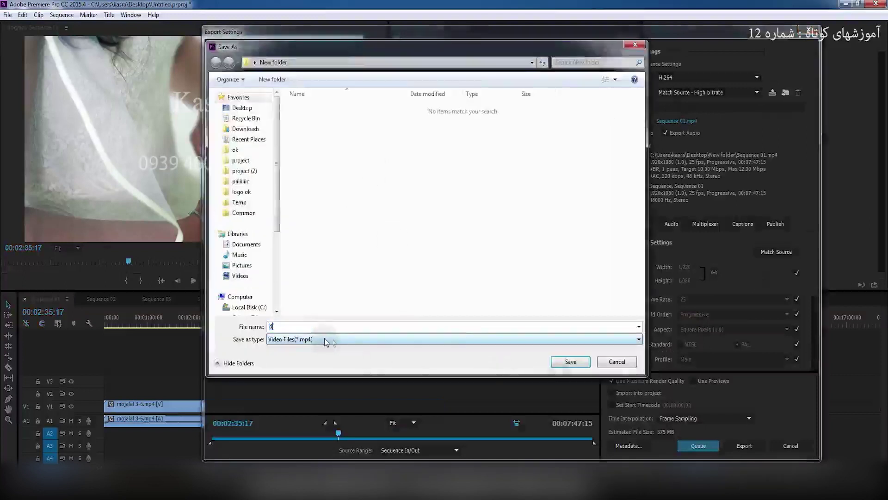
pyautogui.click(570, 361)
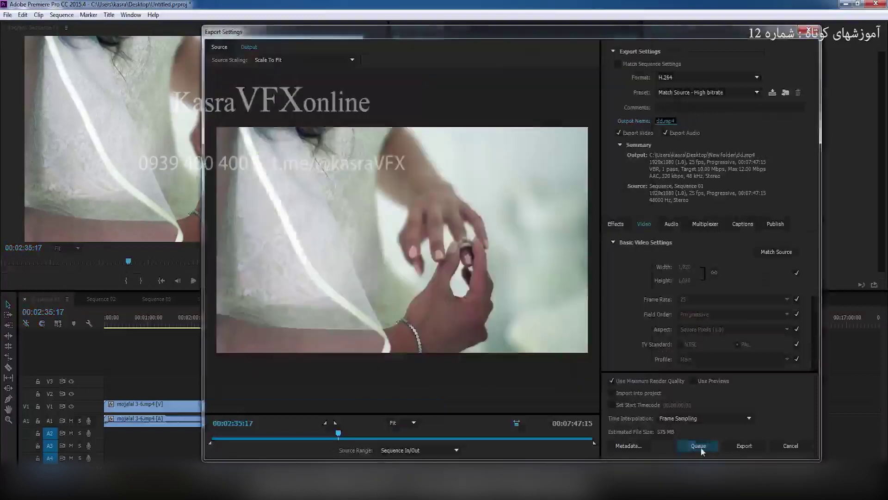
pyautogui.click(699, 447)
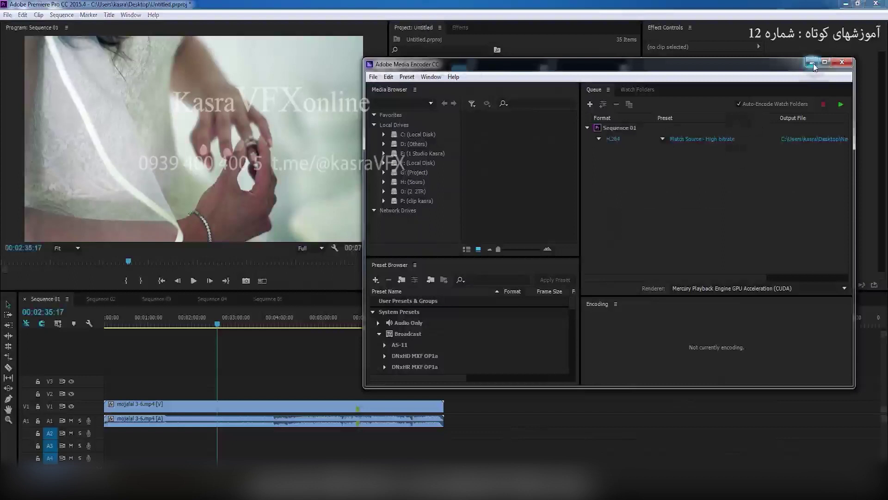
# Step: Start the Media Encoder queue to encode Sequence 01, then minimize the encoder
pyautogui.click(841, 104)
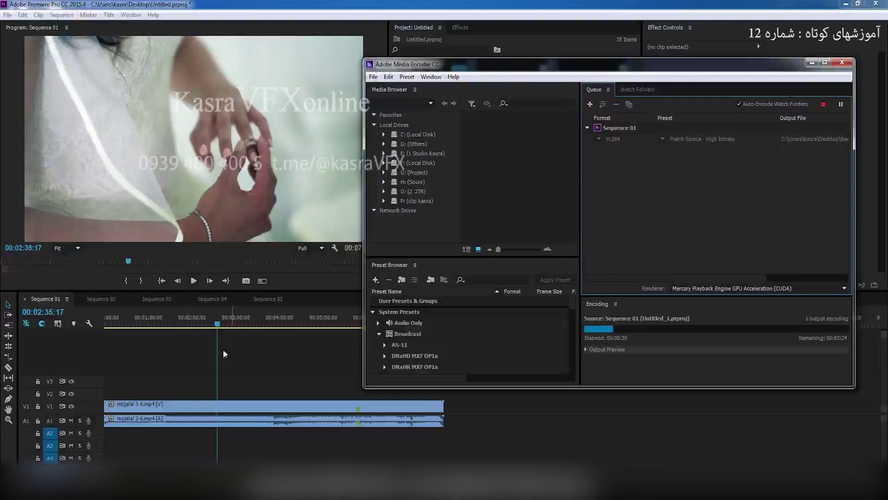
pyautogui.click(812, 62)
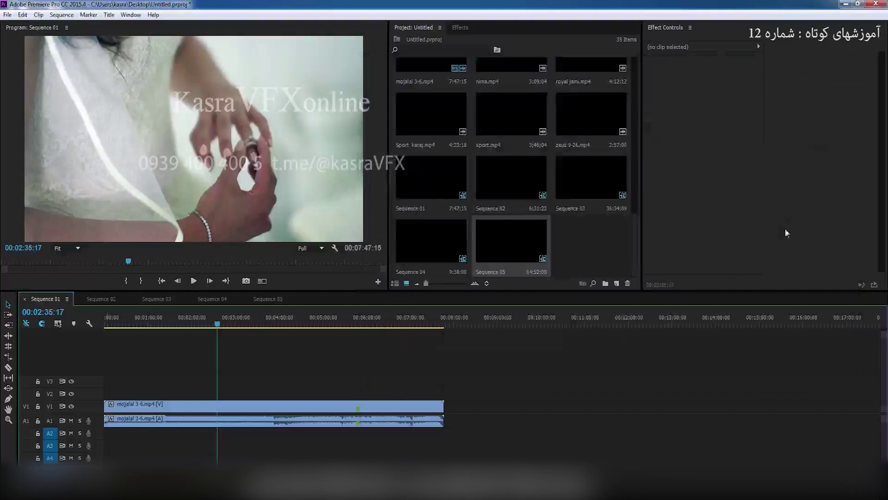
# Step: Scrub through Sequence 02, then queue Sequence 03 as Sequence 03.mp4 in the Desktop's New folder
pyautogui.click(101, 298)
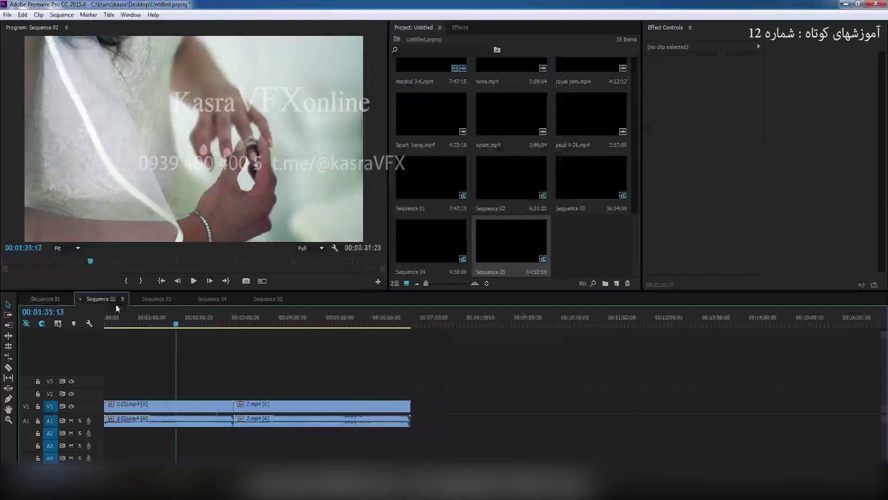
pyautogui.moveTo(175, 323); pyautogui.dragTo(245, 330)
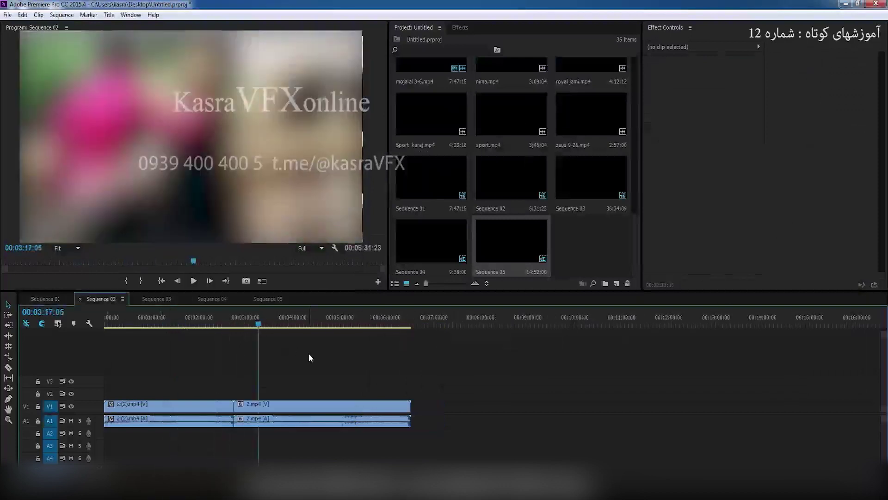
pyautogui.click(157, 299)
pyautogui.hotkey('ctrl', 'm')
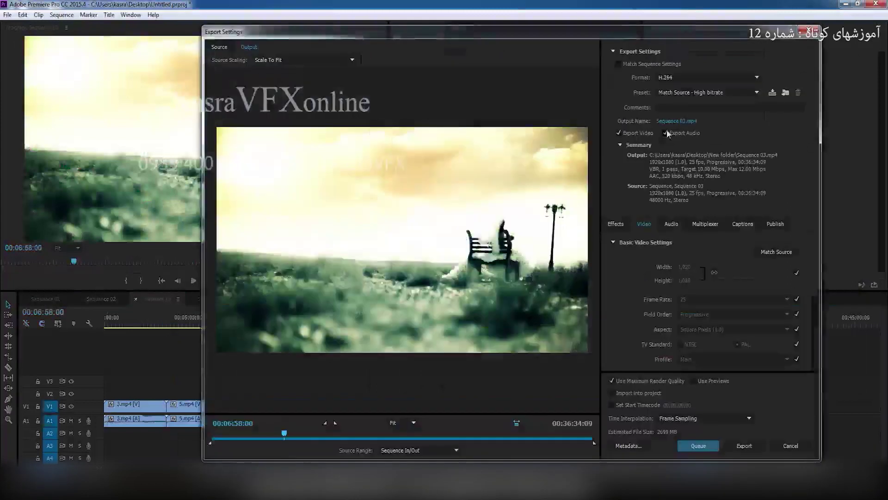
pyautogui.click(677, 121)
pyautogui.click(579, 363)
pyautogui.click(699, 445)
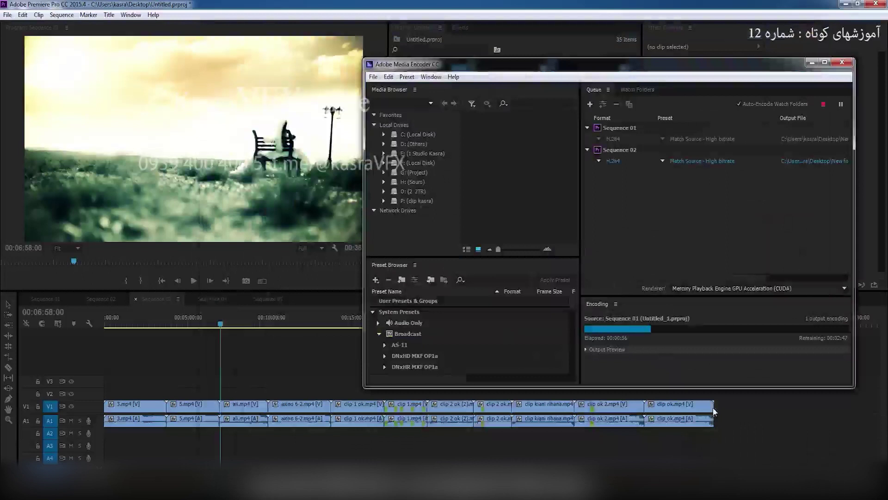
pyautogui.click(247, 357)
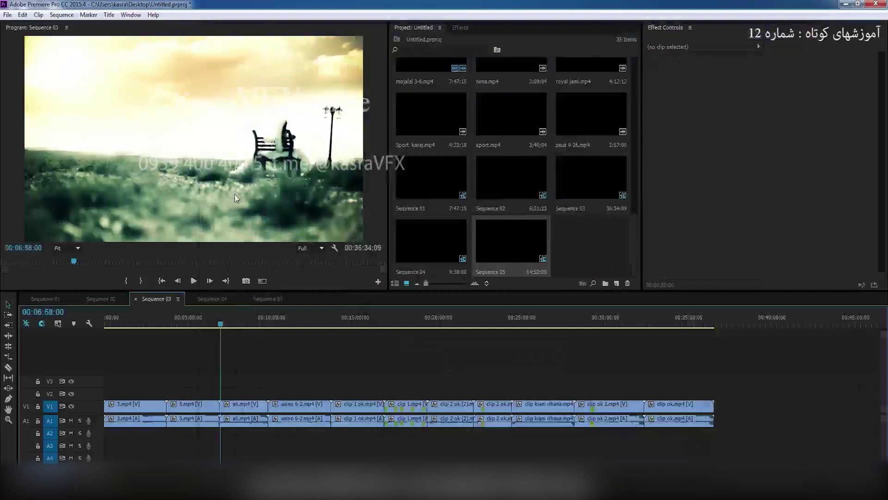
# Step: Open the O: drive in Explorer and drag bagh 1-2015_1.prproj into Premiere's Project panel
pyautogui.press('super')
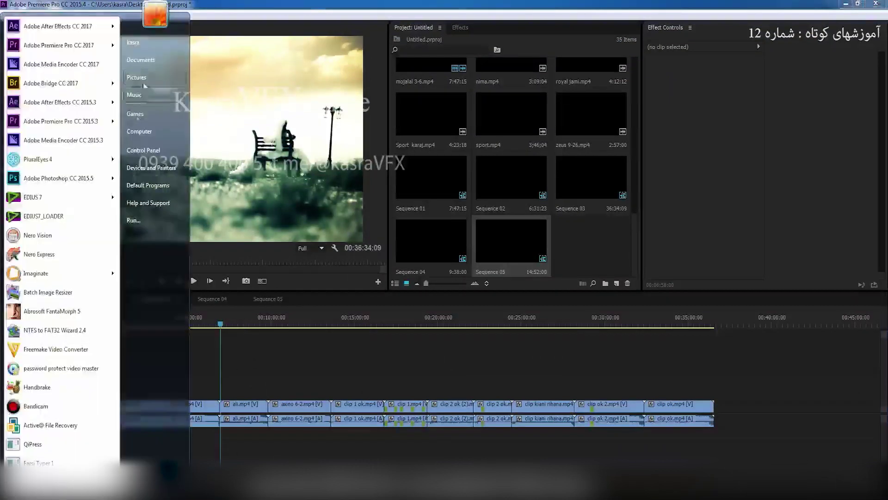
pyautogui.press('Escape')
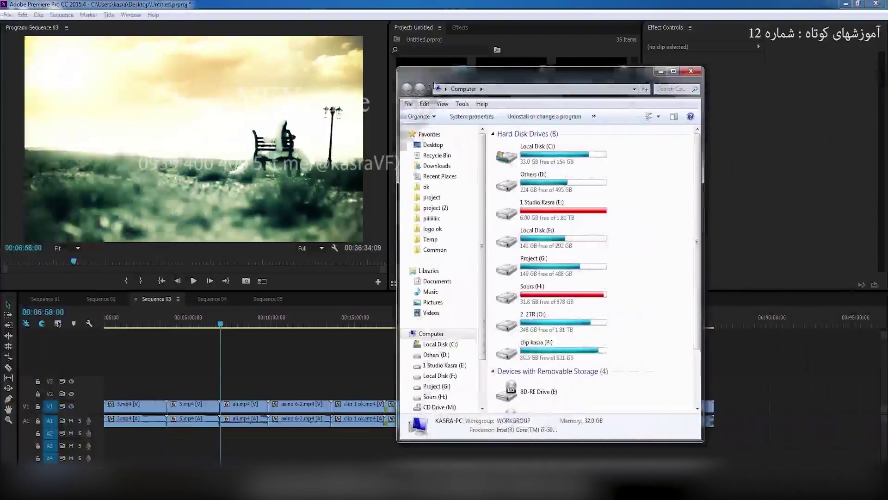
pyautogui.moveTo(578, 70); pyautogui.dragTo(667, 74)
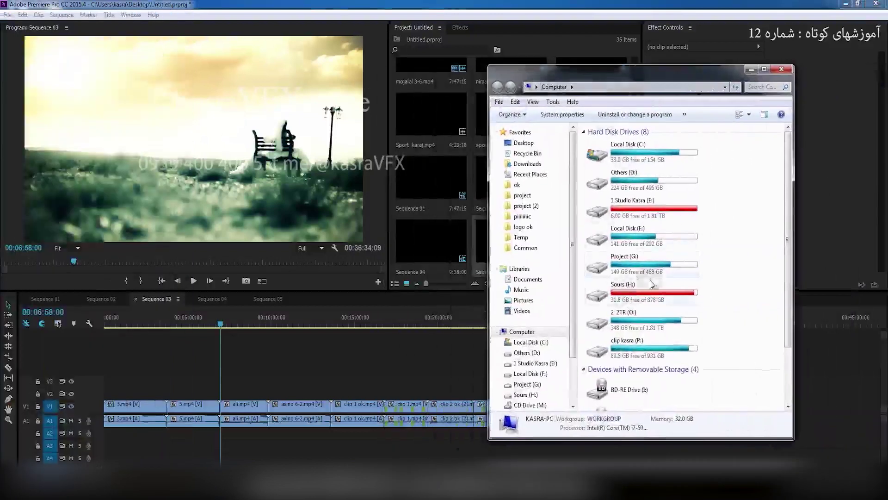
pyautogui.doubleClick(625, 318)
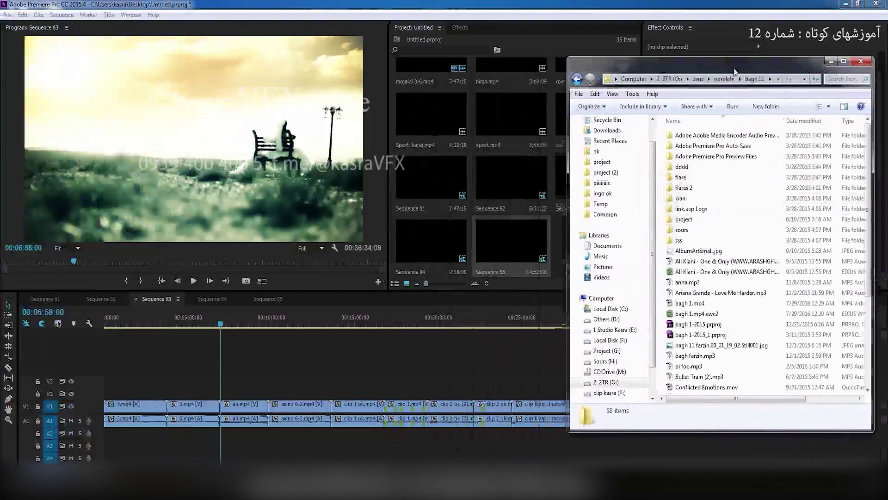
pyautogui.moveTo(735, 72); pyautogui.dragTo(769, 79)
pyautogui.moveTo(734, 343); pyautogui.dragTo(574, 255)
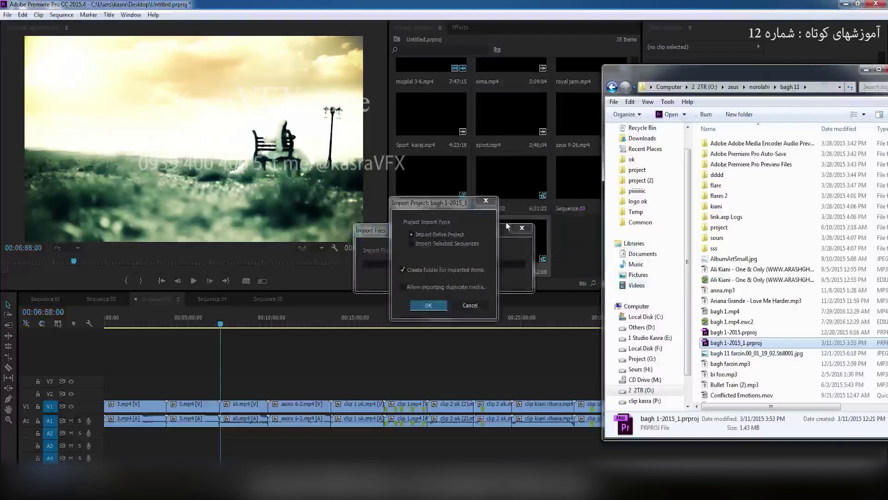
# Step: Choose Import Selected Sequences for bagh 1-2015_1 and confirm with OK
pyautogui.click(440, 255)
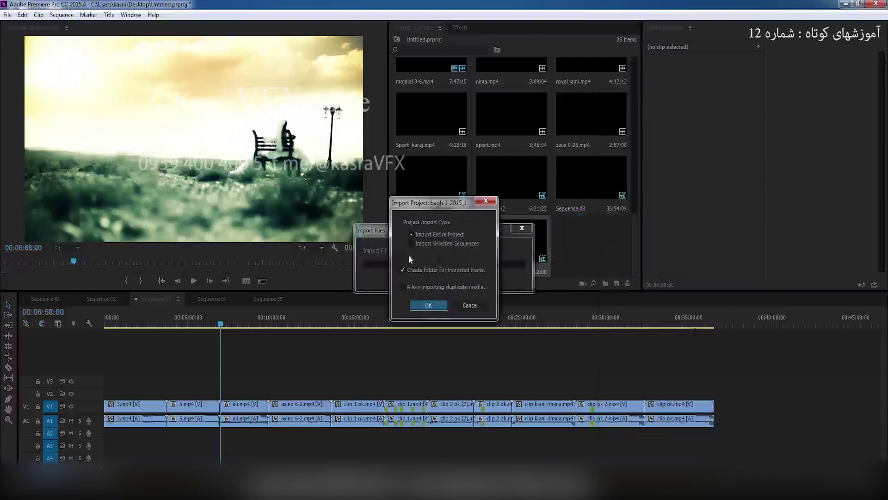
pyautogui.click(421, 244)
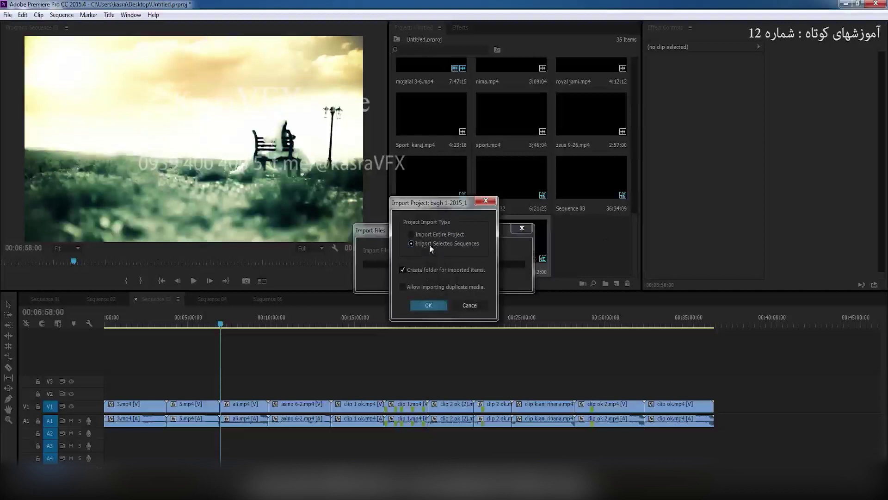
pyautogui.click(435, 308)
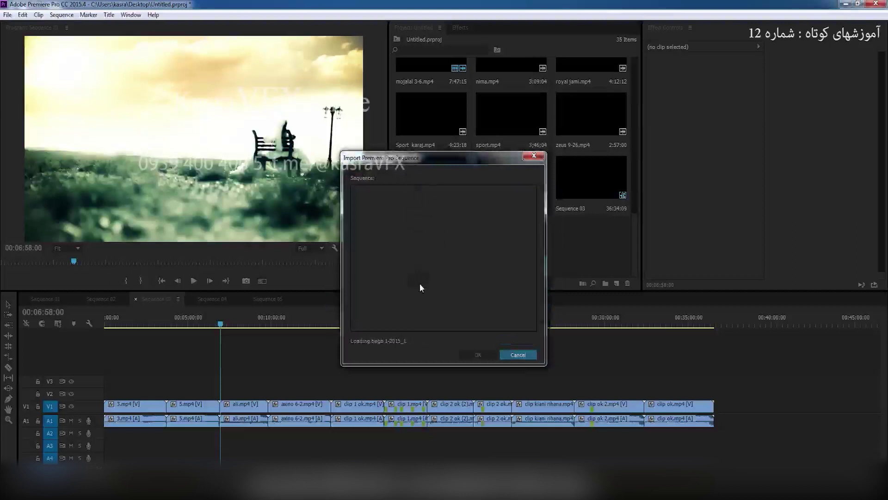
# Step: Expand the SQ folder of bagh 1-2015_1 and import the chosen sequence into Premiere Pro
pyautogui.moveTo(533, 222)
pyautogui.mouseDown()
pyautogui.moveTo(534, 276)
pyautogui.moveTo(533, 218)
pyautogui.moveTo(536, 248)
pyautogui.mouseUp()
pyautogui.click(355, 208)
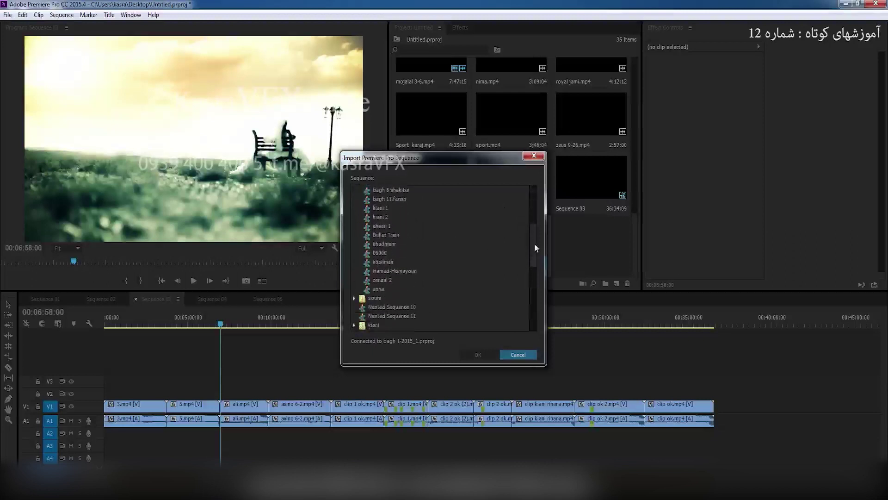
pyautogui.moveTo(535, 244); pyautogui.dragTo(535, 229)
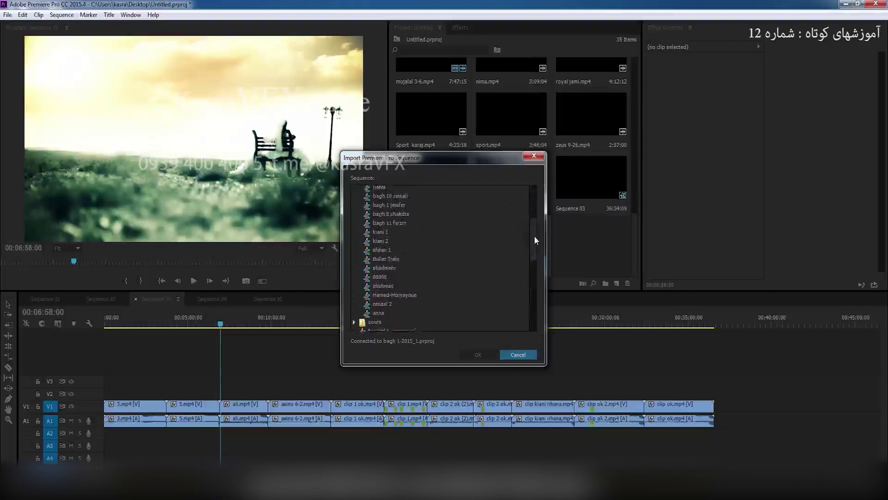
pyautogui.click(393, 221)
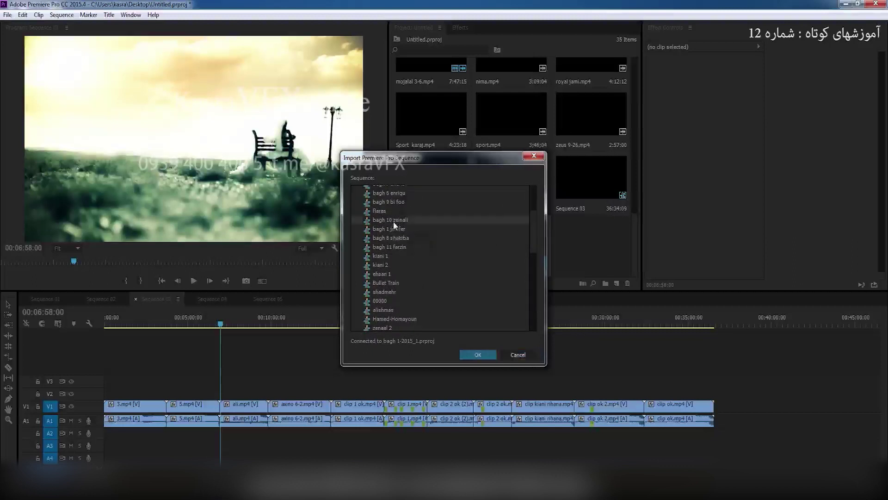
pyautogui.click(477, 354)
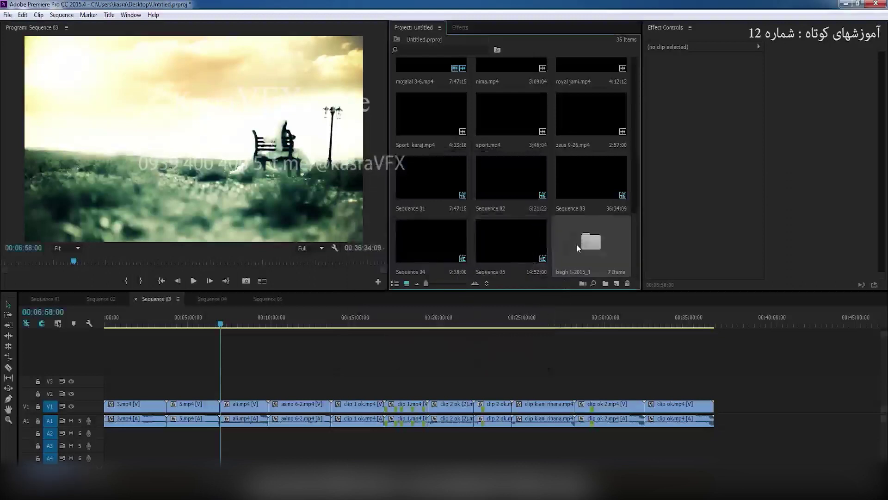
# Step: Open the bagh 10 zeinali sequence from the bagh 1-2015_1 bin and start exporting it with Ctrl+M
pyautogui.doubleClick(577, 244)
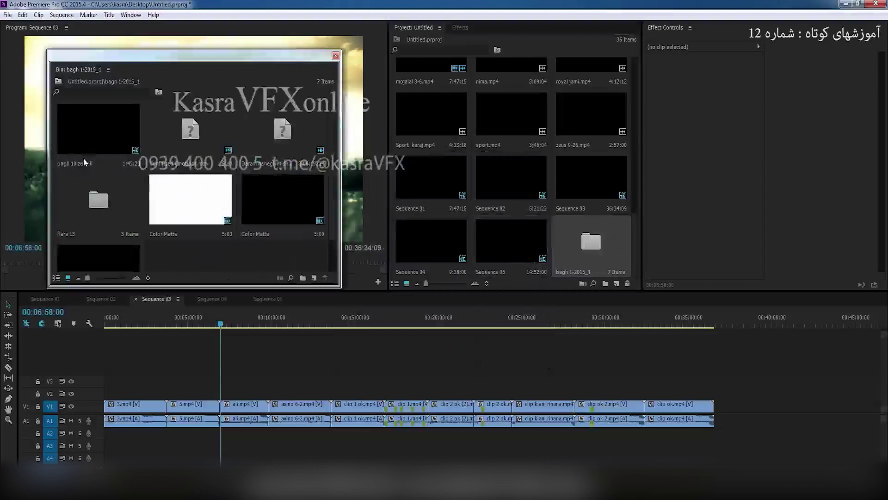
pyautogui.doubleClick(88, 127)
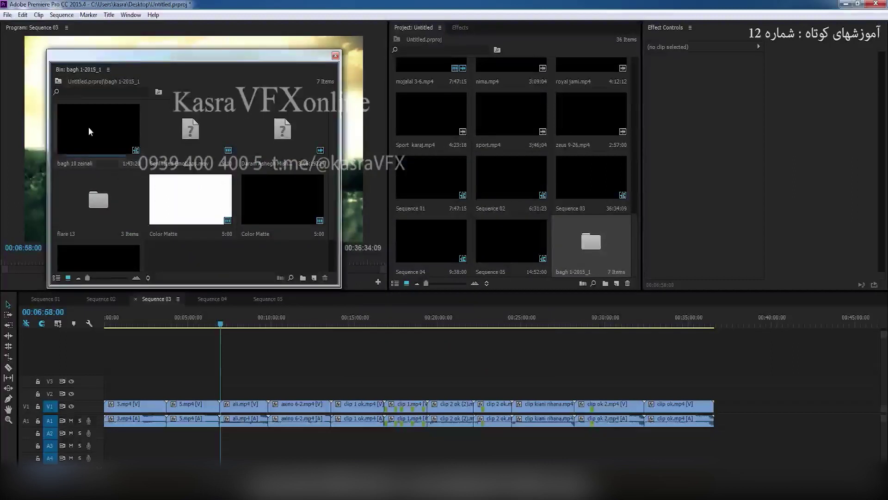
pyautogui.click(336, 55)
pyautogui.click(506, 324)
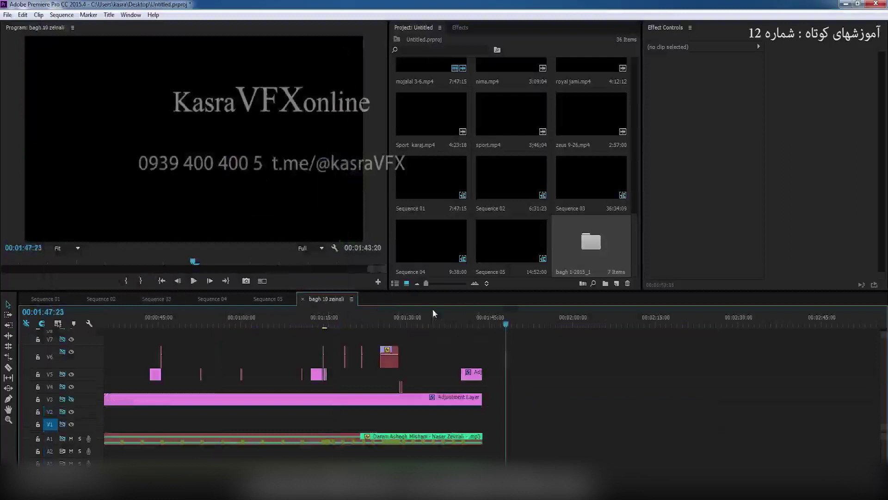
pyautogui.hotkey('ctrl', 'm')
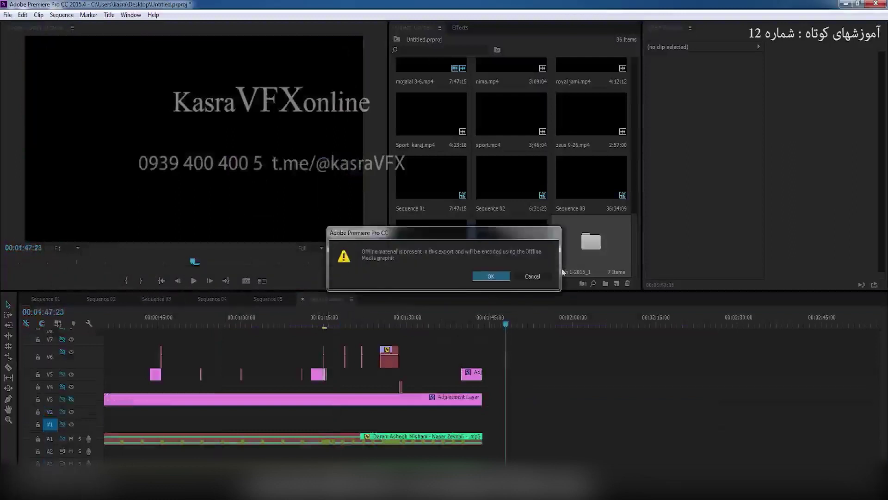
# Step: Accept the offline-material warning and queue the export as bagh 10 zeinali.mp4 in Media Encoder
pyautogui.click(481, 277)
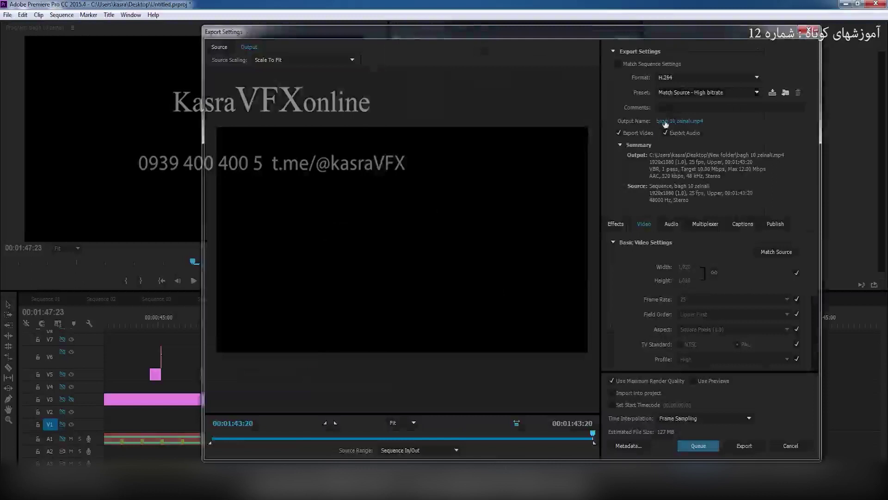
pyautogui.click(666, 120)
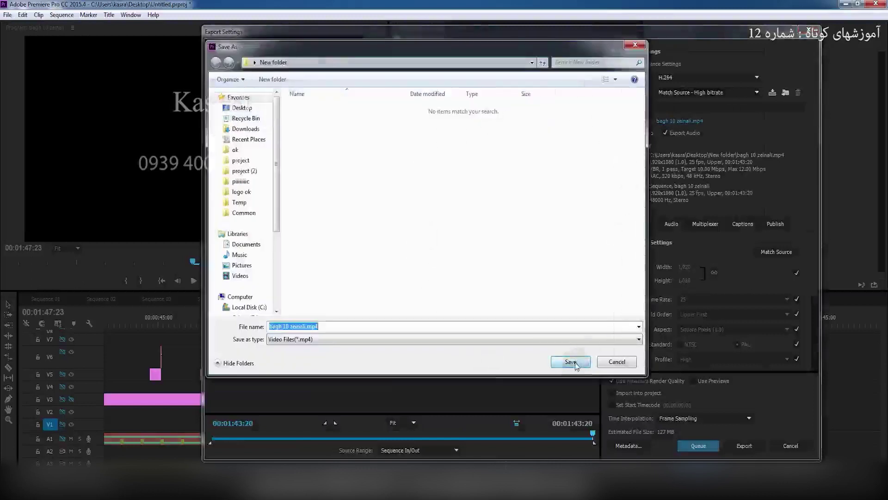
pyautogui.click(571, 361)
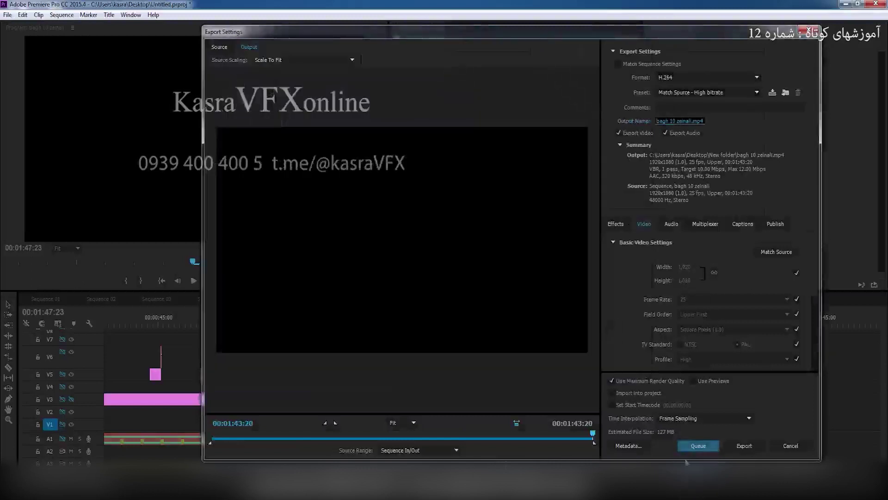
pyautogui.click(699, 446)
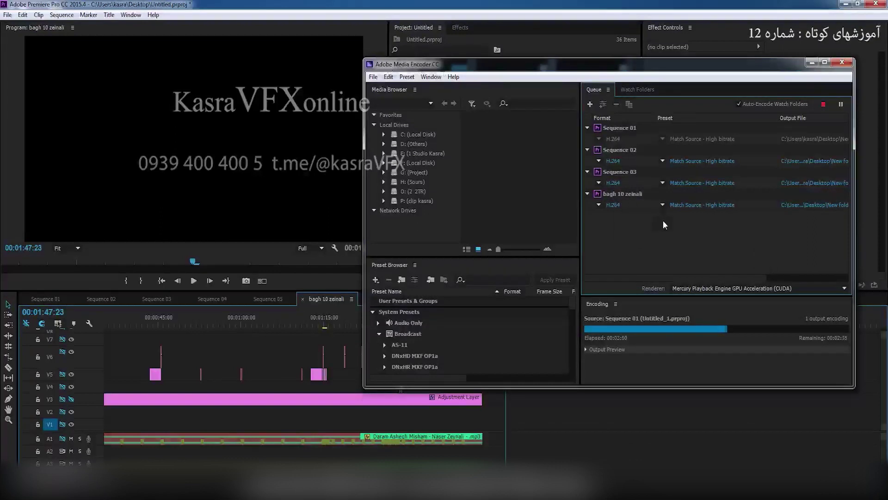
# Step: Widen the Media Encoder window and review bagh 10 zeinali's H.264 settings, leaving them unchanged
pyautogui.moveTo(701, 70); pyautogui.dragTo(698, 66)
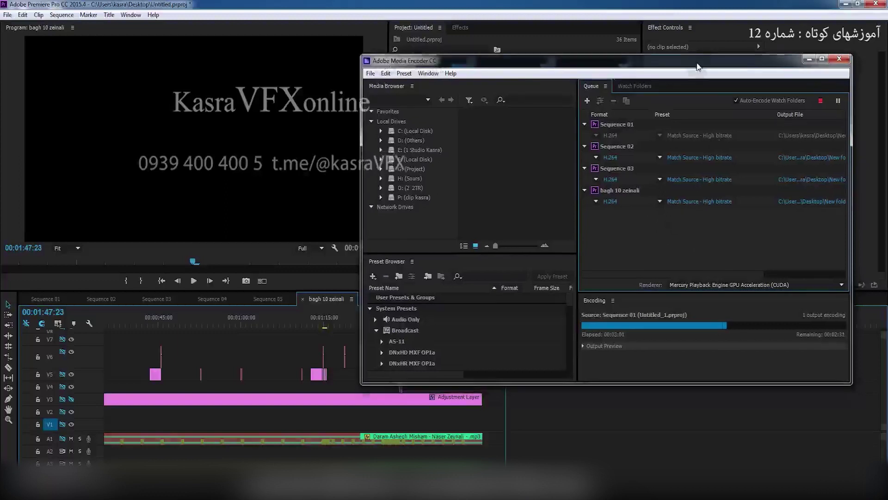
pyautogui.moveTo(852, 147); pyautogui.dragTo(881, 140)
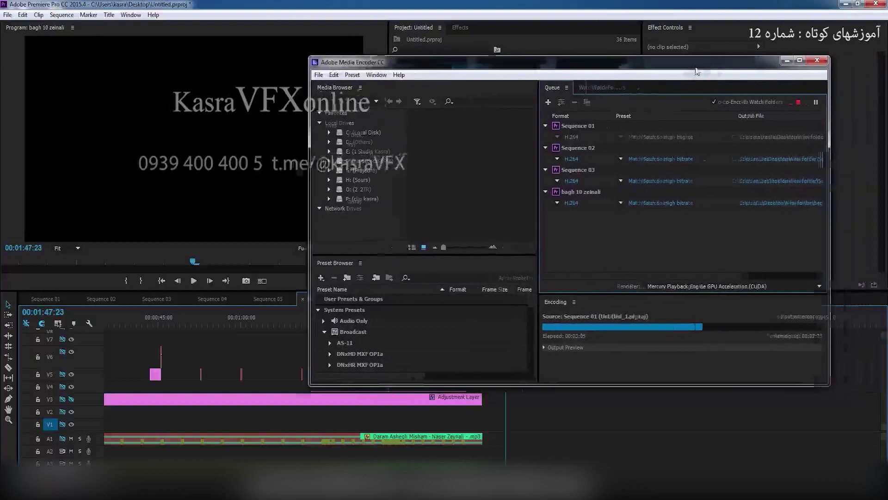
pyautogui.moveTo(770, 70); pyautogui.dragTo(655, 74)
pyautogui.moveTo(764, 126); pyautogui.dragTo(811, 126)
pyautogui.moveTo(246, 185); pyautogui.dragTo(217, 186)
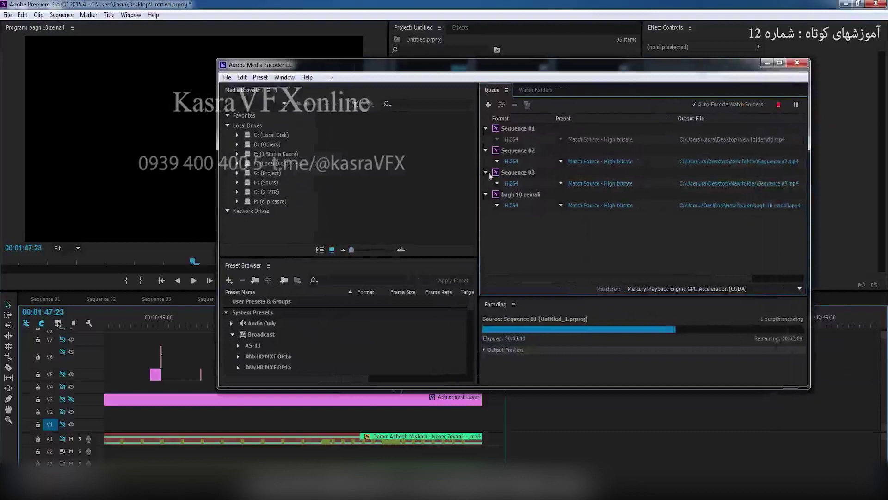
pyautogui.click(511, 207)
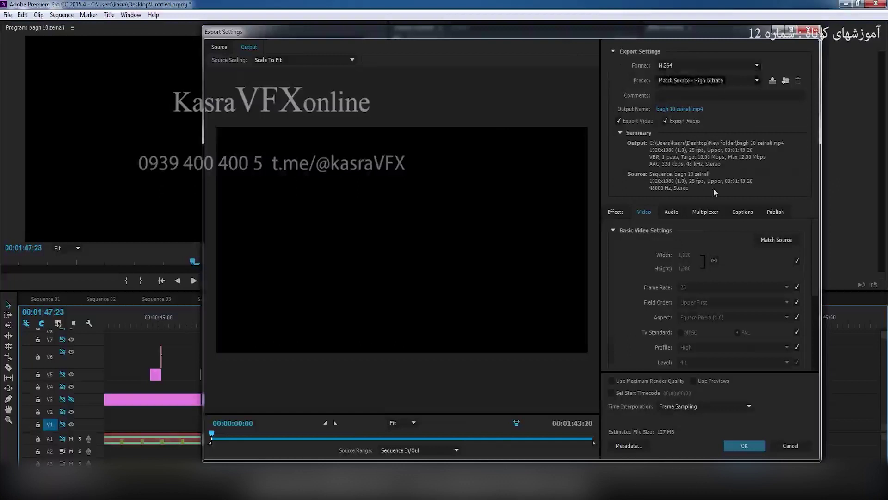
pyautogui.click(759, 445)
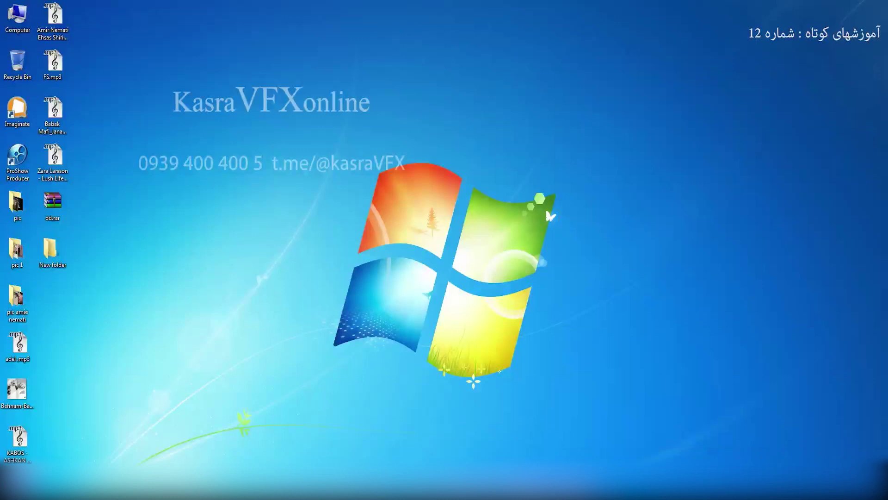
# Step: Launch After Effects CC 2015.3 and drag 3.aep from the Particle Impacts 87589 folder into it
pyautogui.press('super')
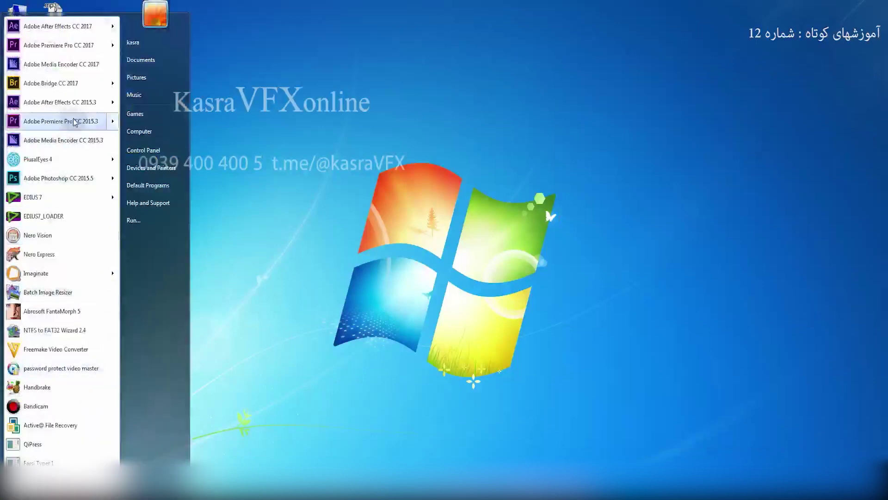
pyautogui.click(88, 102)
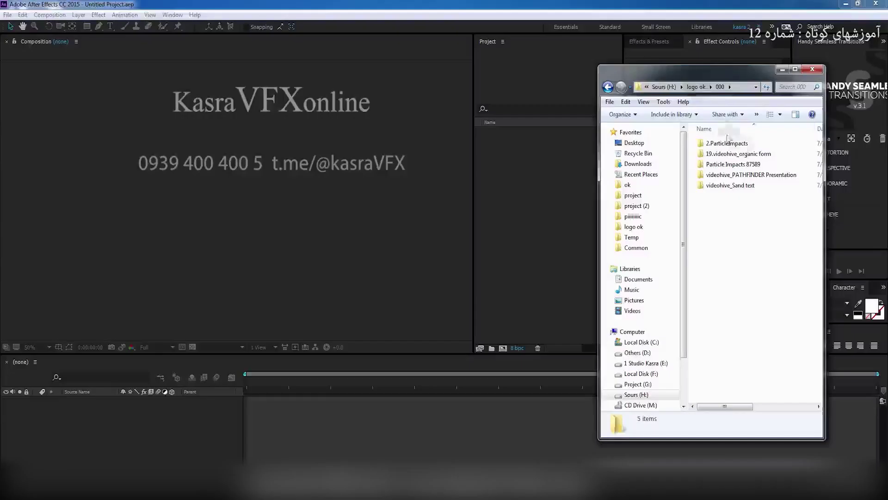
pyautogui.doubleClick(726, 143)
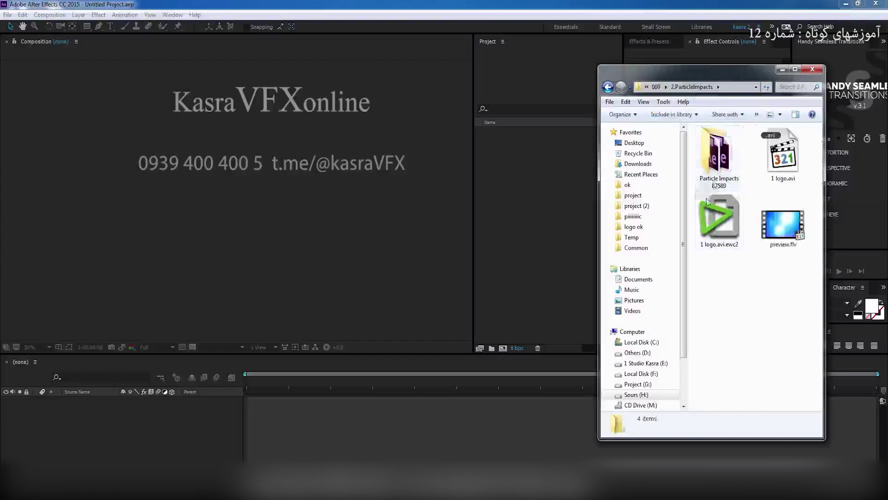
pyautogui.doubleClick(704, 166)
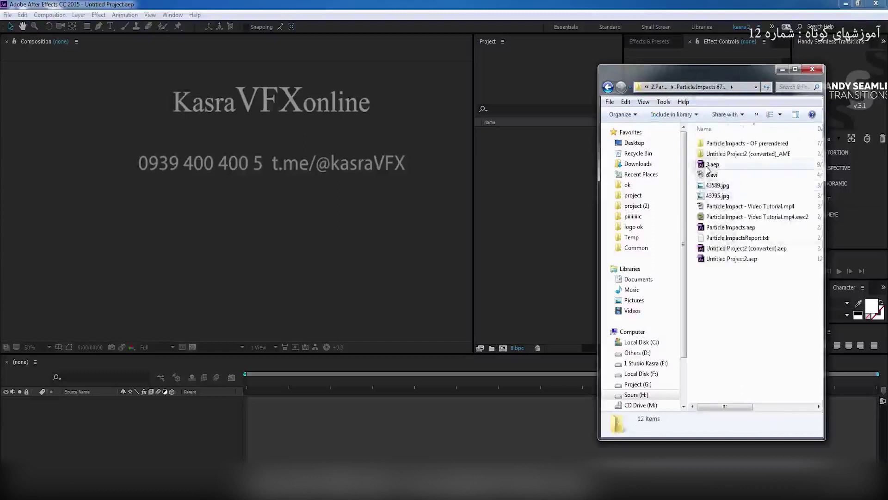
pyautogui.moveTo(708, 167); pyautogui.dragTo(548, 180)
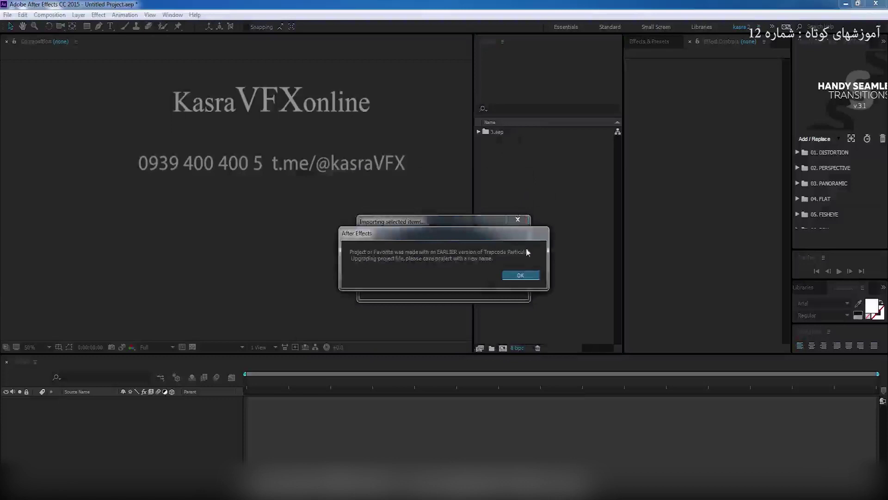
# Step: Dismiss the Trapcode alert and open 3.aep's MainComposition, with the playhead at 0:00:04:18
pyautogui.click(521, 274)
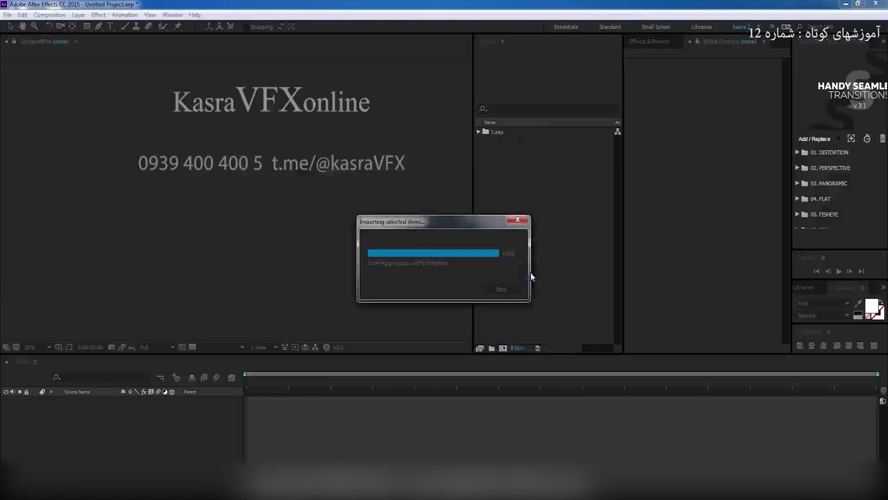
pyautogui.click(478, 131)
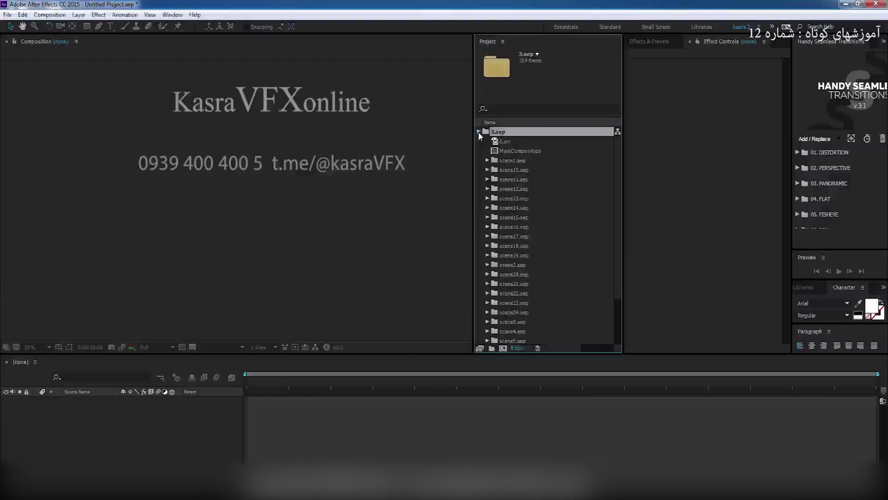
pyautogui.doubleClick(510, 153)
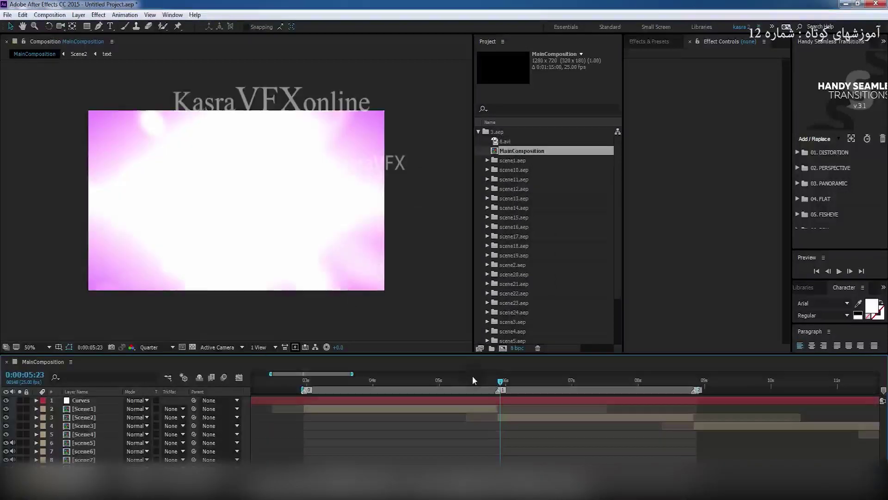
pyautogui.click(421, 380)
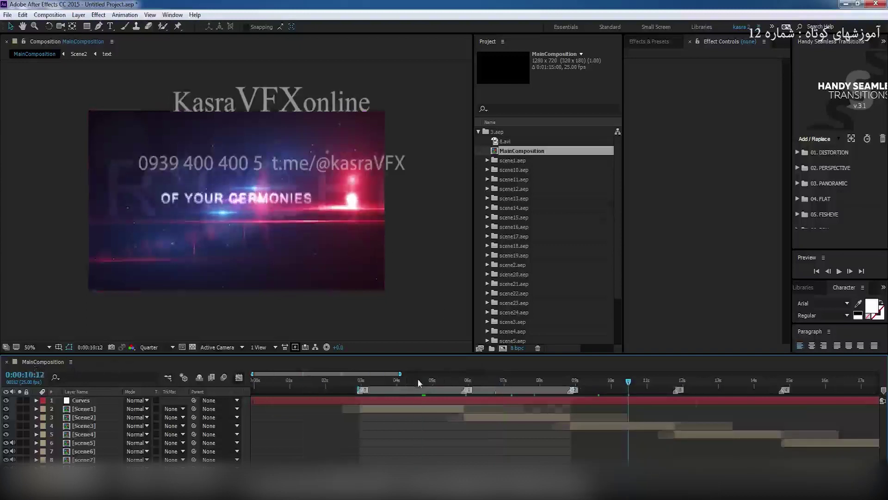
# Step: Add MainComposition to the Render Queue with its output module format set to QuickTime
pyautogui.hotkey('ctrl', 'm')
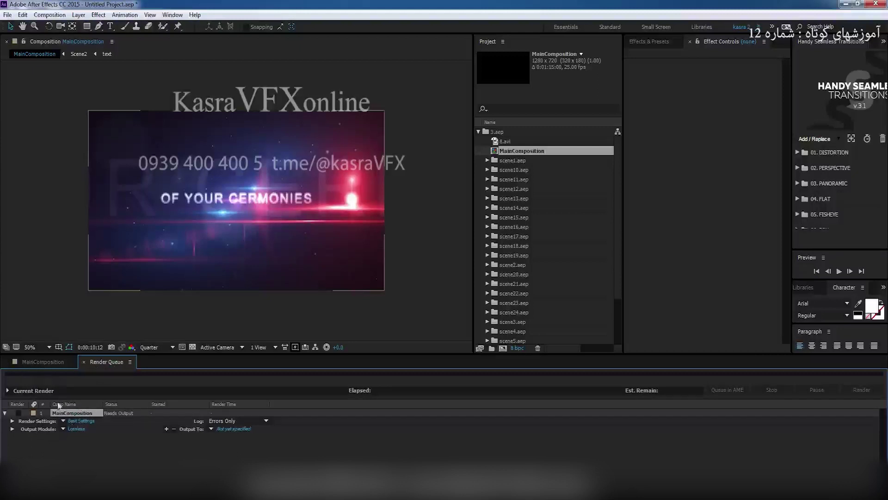
pyautogui.click(77, 429)
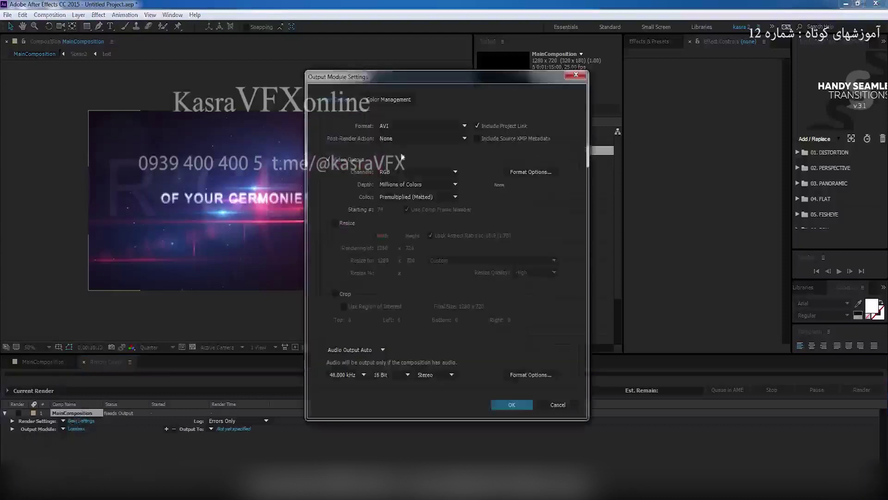
pyautogui.click(402, 133)
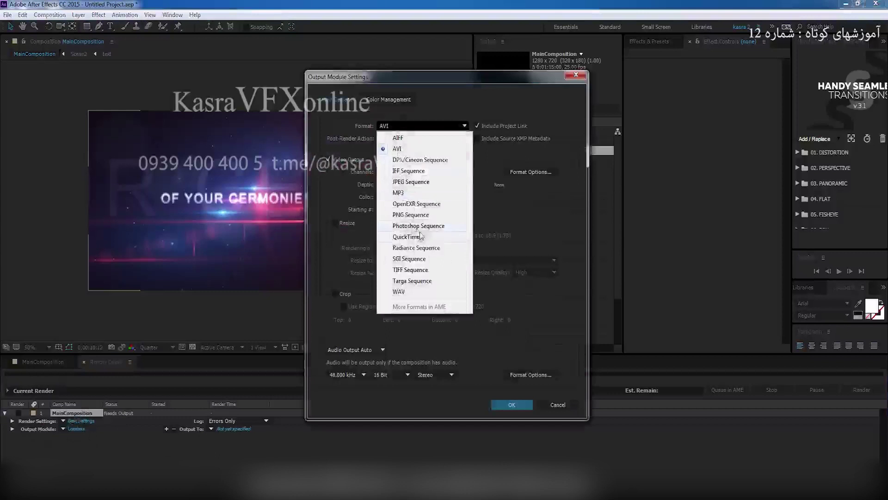
pyautogui.click(422, 218)
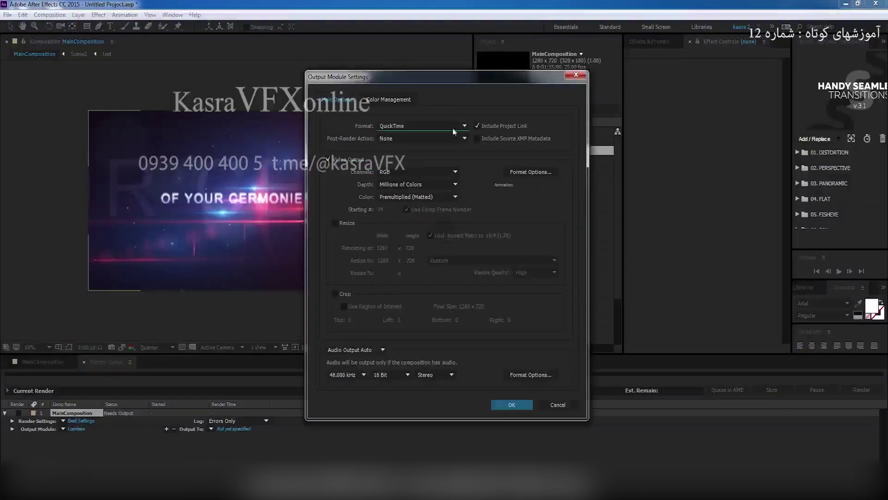
pyautogui.click(509, 405)
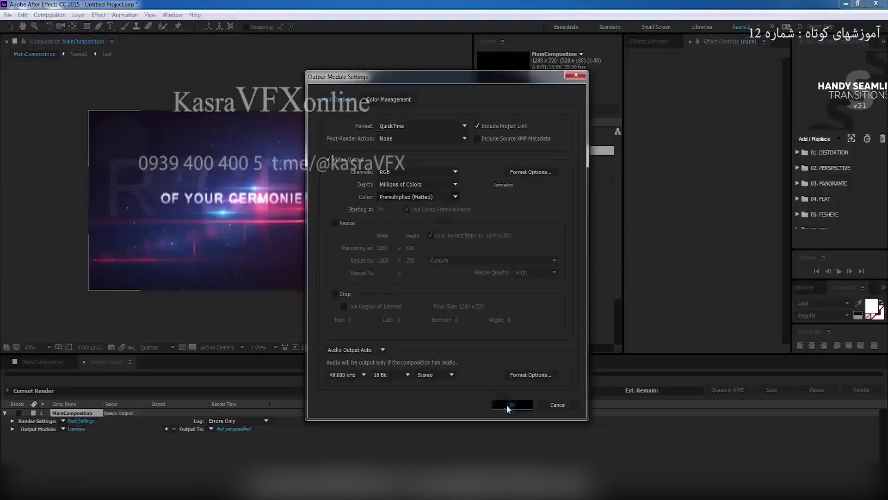
# Step: Set the render output to the Desktop with the file name sss
pyautogui.click(229, 430)
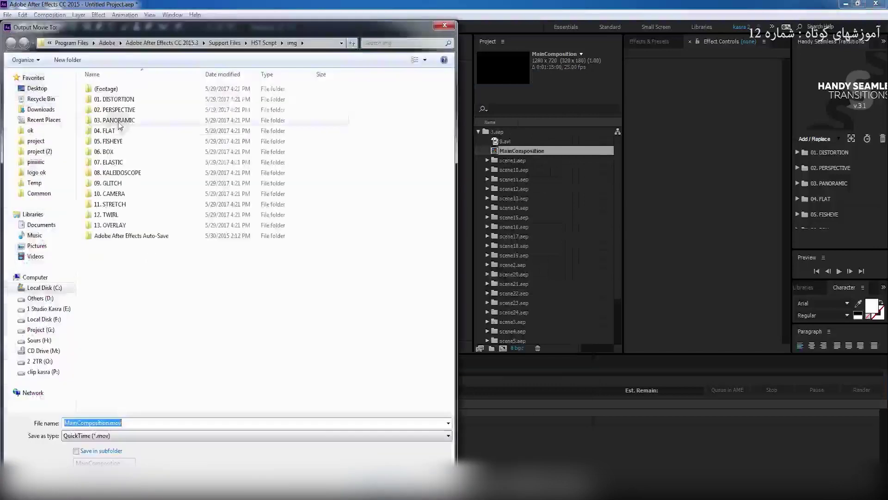
pyautogui.click(42, 89)
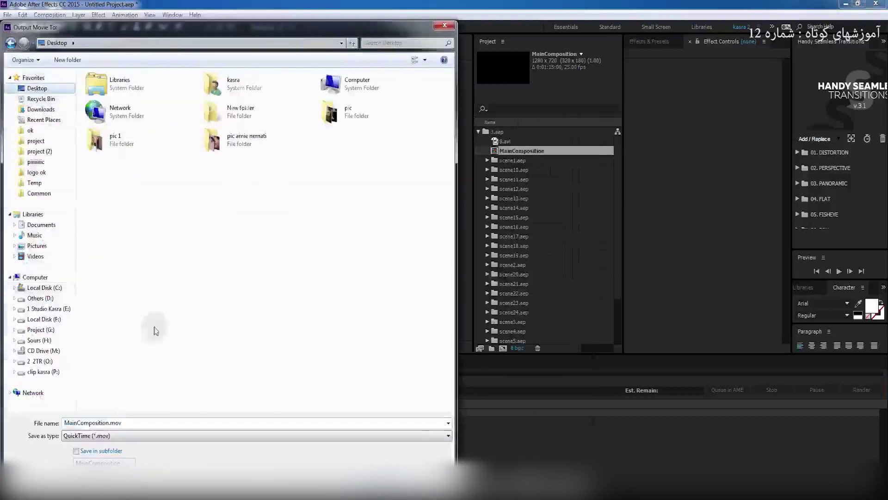
pyautogui.doubleClick(148, 423)
pyautogui.write('sss')
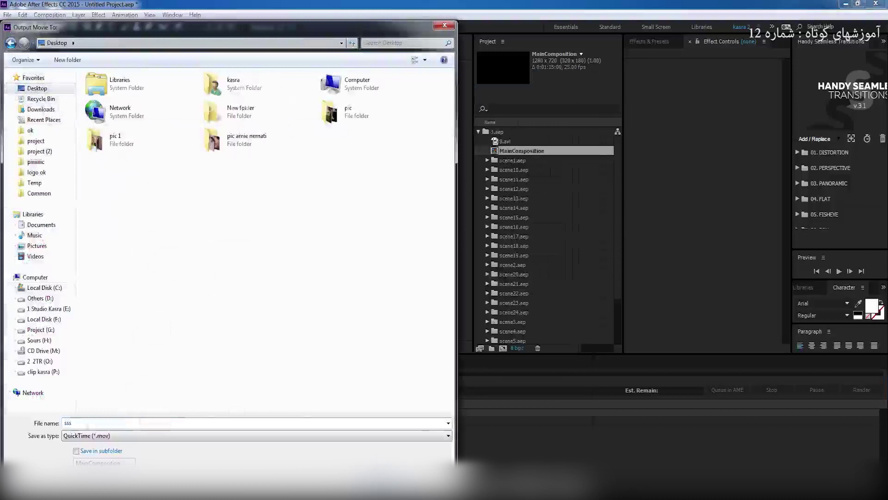
pyautogui.press('Return')
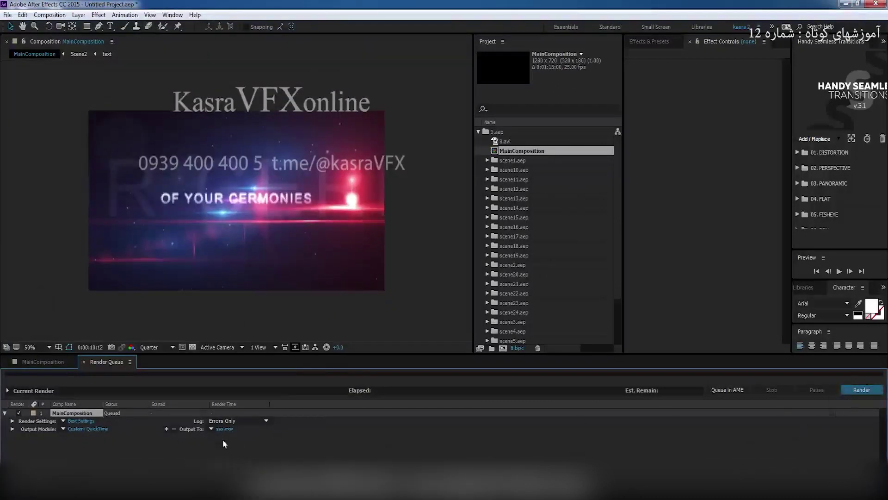
# Step: Import OrganicForm_CS3 Template -Blue.aep from the OrganicForm_CS3 Template folder into the project
pyautogui.click(54, 363)
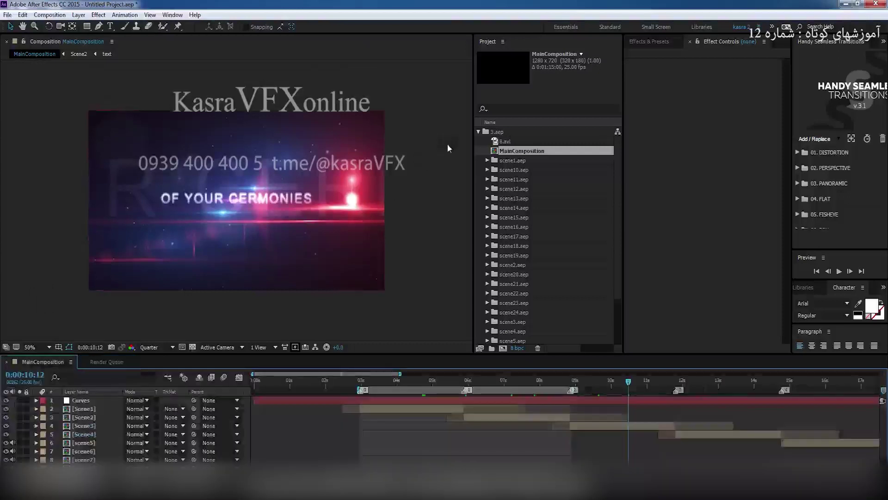
pyautogui.click(478, 133)
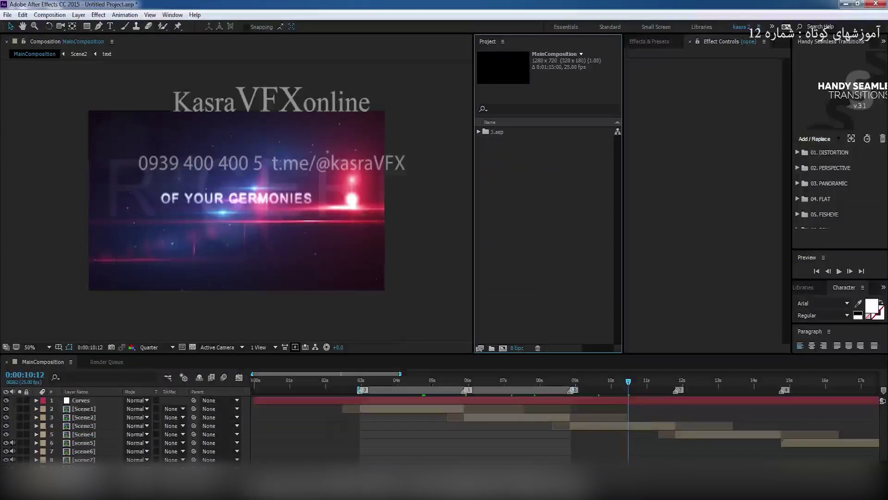
pyautogui.hotkey('alt', 'Tab')
pyautogui.click(609, 88)
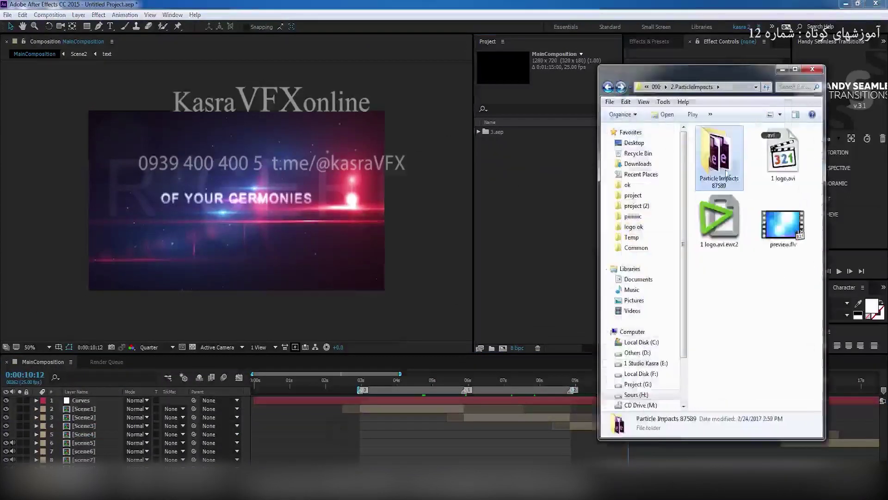
pyautogui.click(608, 87)
pyautogui.doubleClick(725, 159)
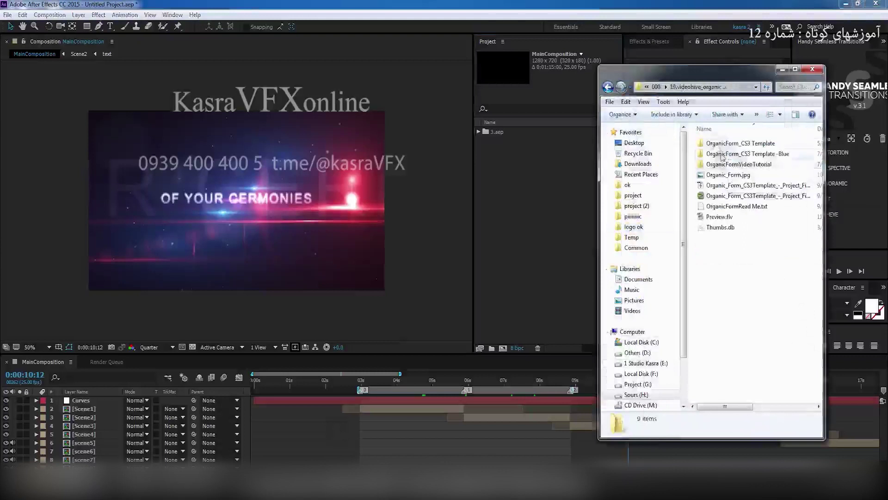
pyautogui.doubleClick(725, 158)
pyautogui.moveTo(724, 159); pyautogui.dragTo(523, 183)
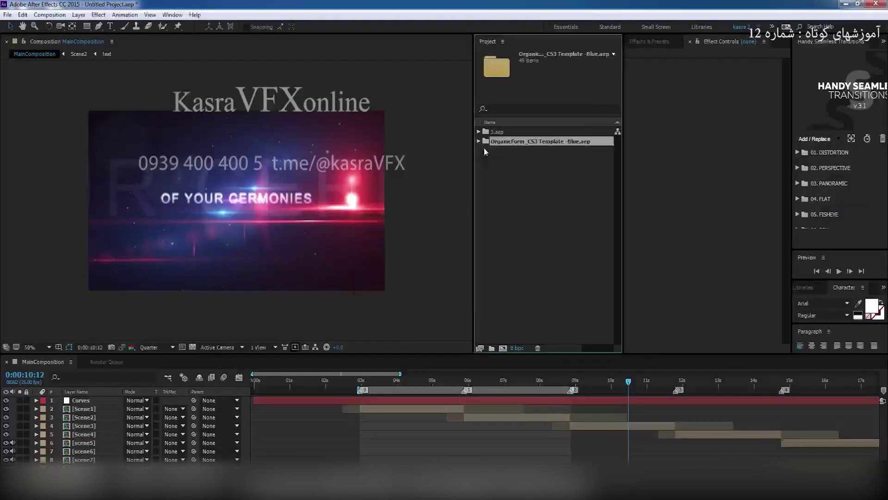
# Step: Open the FINALCOMP TO RENDER1280x720 composition from the imported template folder
pyautogui.click(479, 141)
pyautogui.click(509, 171)
pyautogui.doubleClick(509, 172)
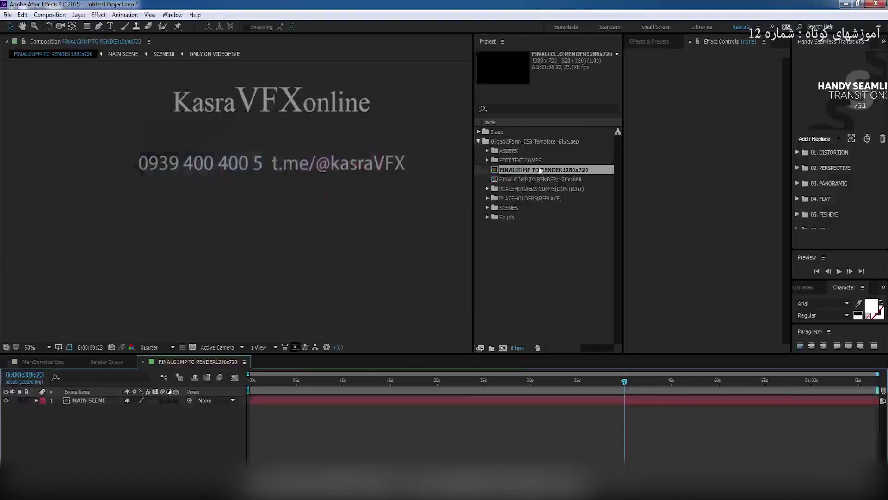
# Step: Add FINALCOMP TO RENDER1280x720 to the Render Queue, then start and abort the render
pyautogui.click(517, 280)
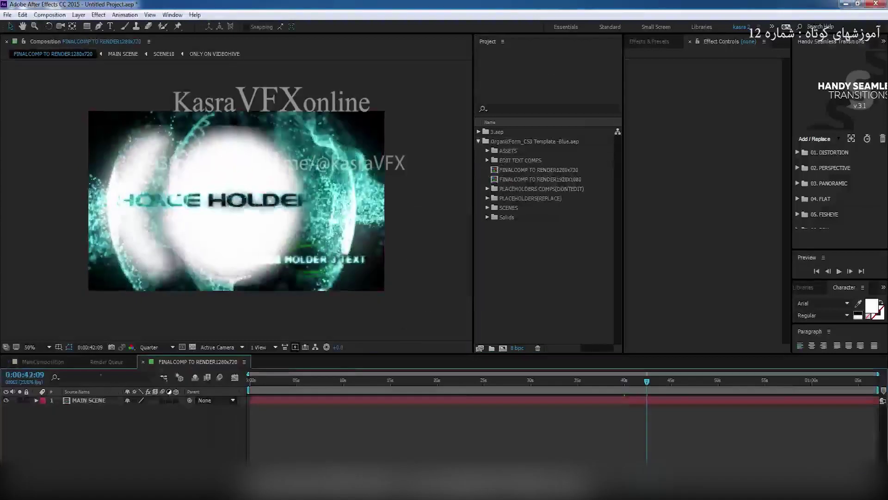
pyautogui.hotkey('ctrl', 'm')
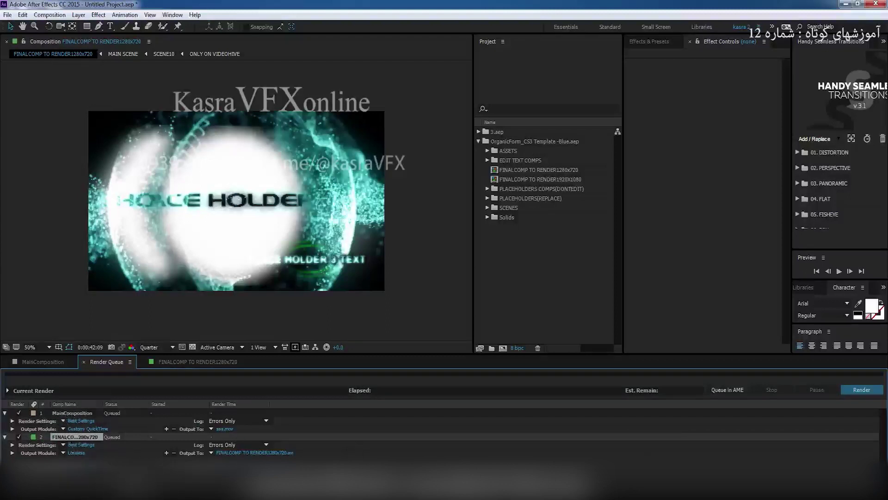
pyautogui.click(861, 390)
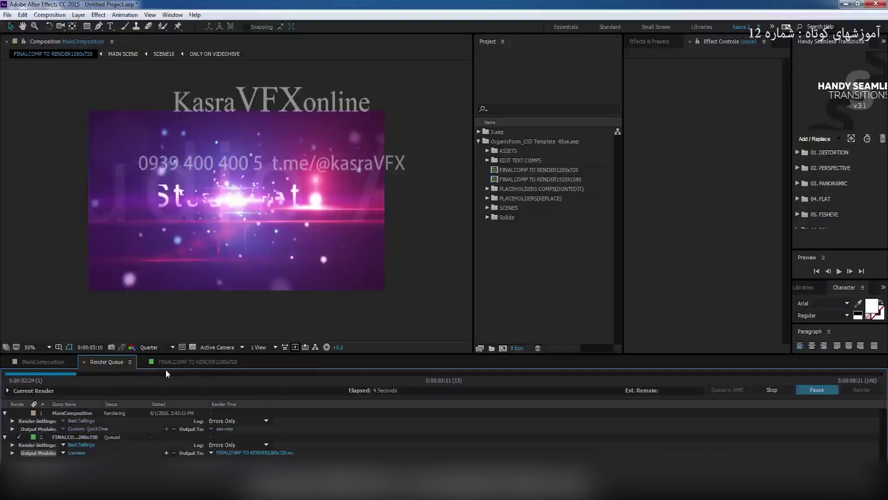
pyautogui.click(772, 391)
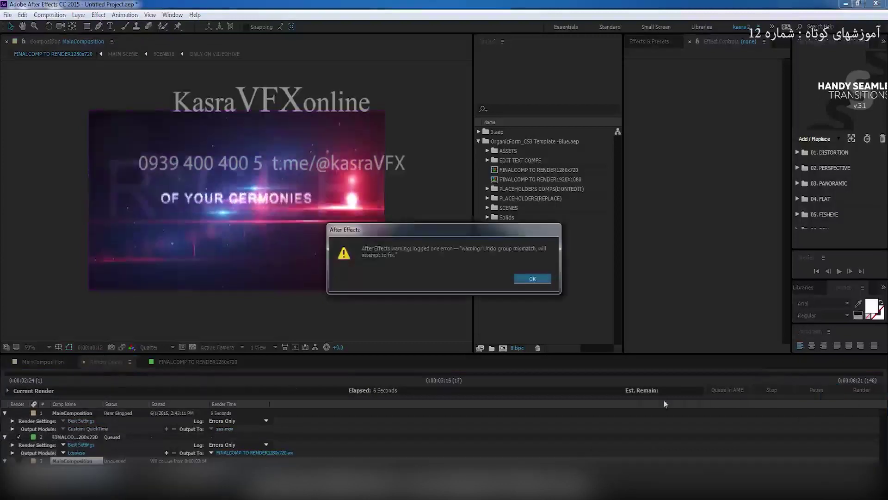
pyautogui.click(532, 279)
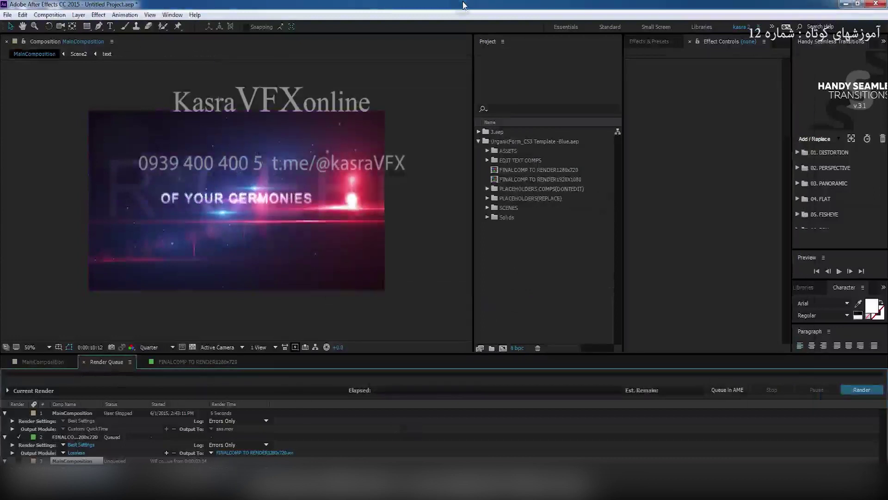
# Step: Return to the MainComposition tab and use Composition > Add to Adobe Media Encoder Queue
pyautogui.click(65, 363)
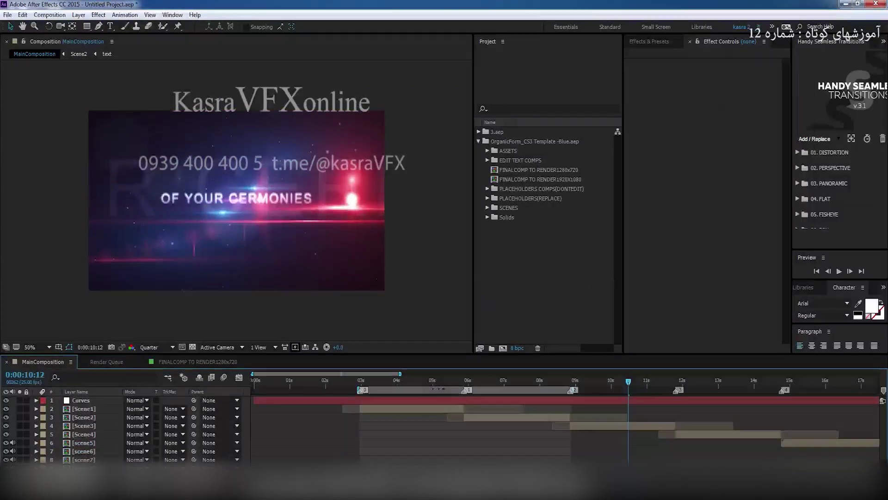
pyautogui.click(51, 16)
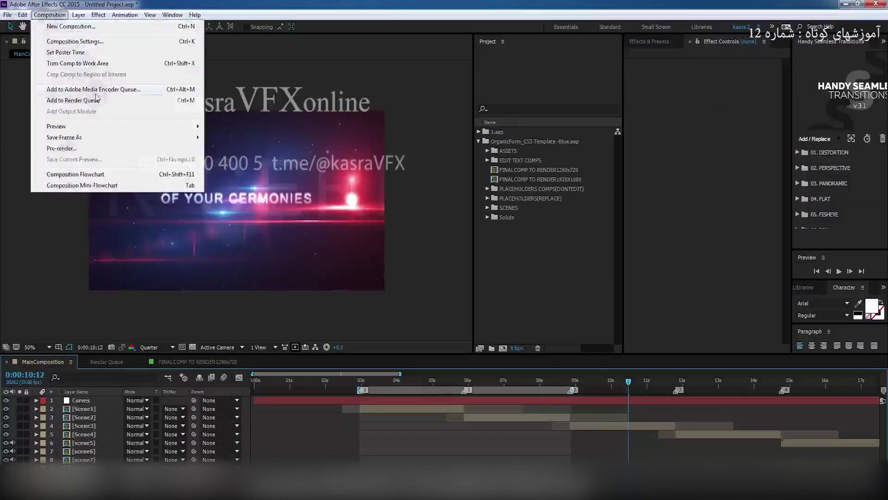
pyautogui.click(141, 92)
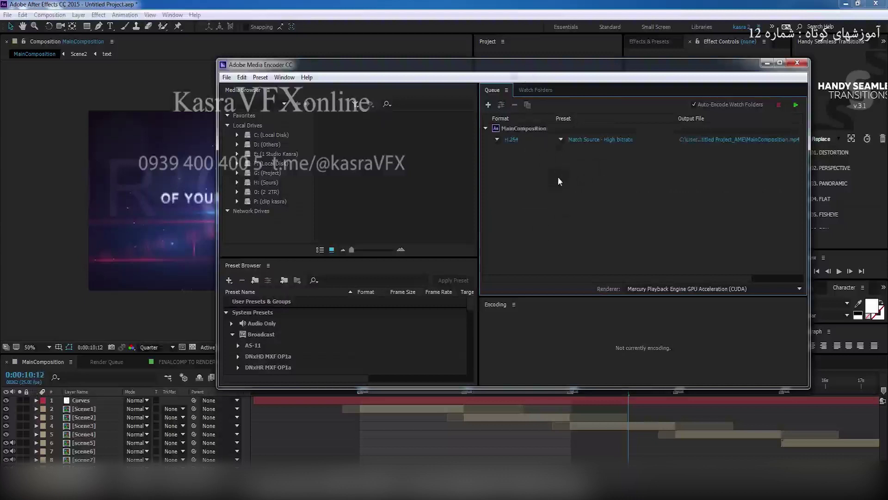
# Step: Move and enlarge the Media Encoder window until the MainComposition job's Ready status column shows
pyautogui.moveTo(671, 65); pyautogui.dragTo(504, 59)
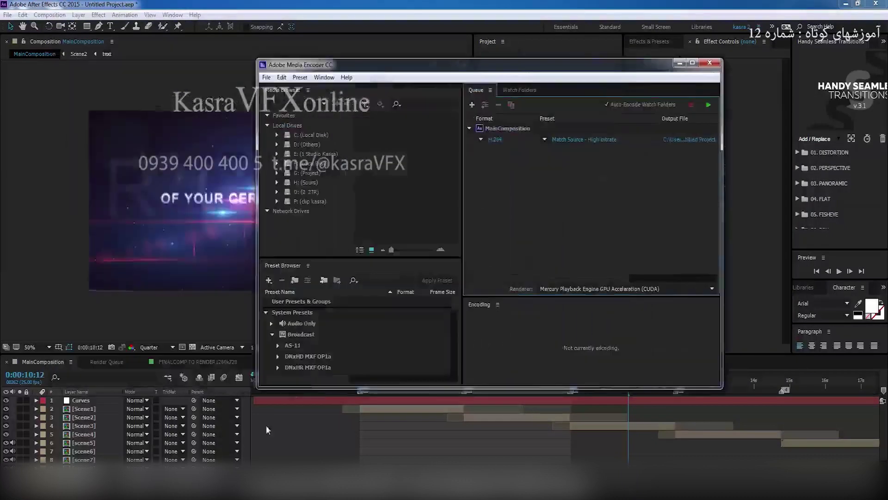
pyautogui.click(286, 437)
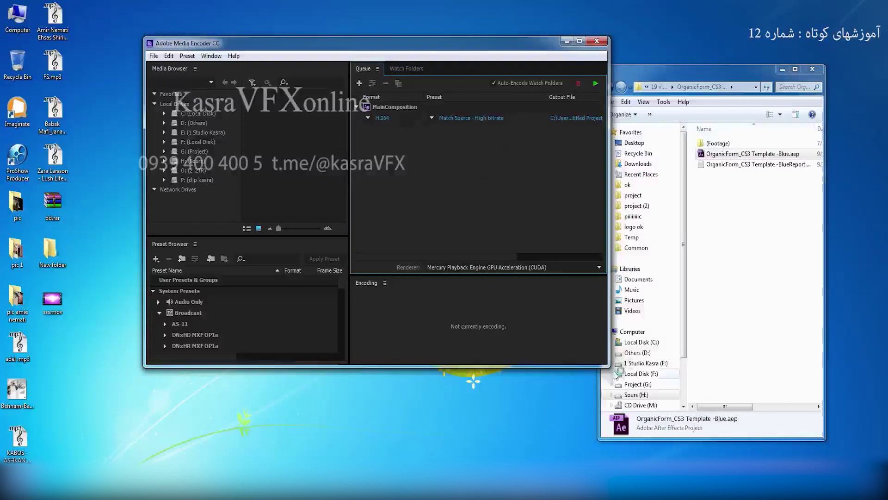
pyautogui.moveTo(609, 367); pyautogui.dragTo(637, 435)
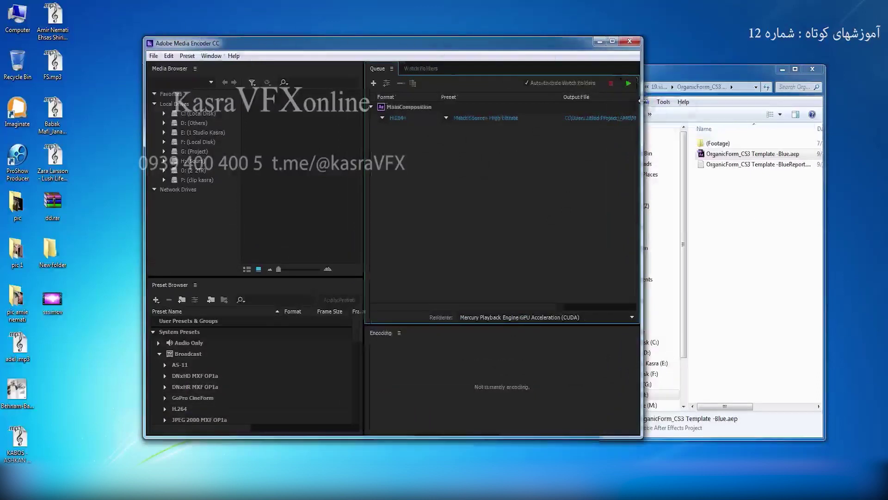
pyautogui.moveTo(642, 106); pyautogui.dragTo(793, 107)
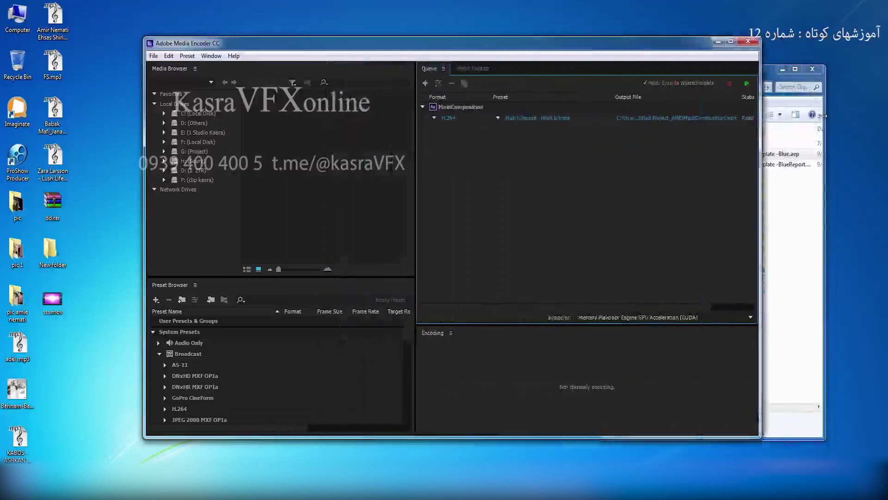